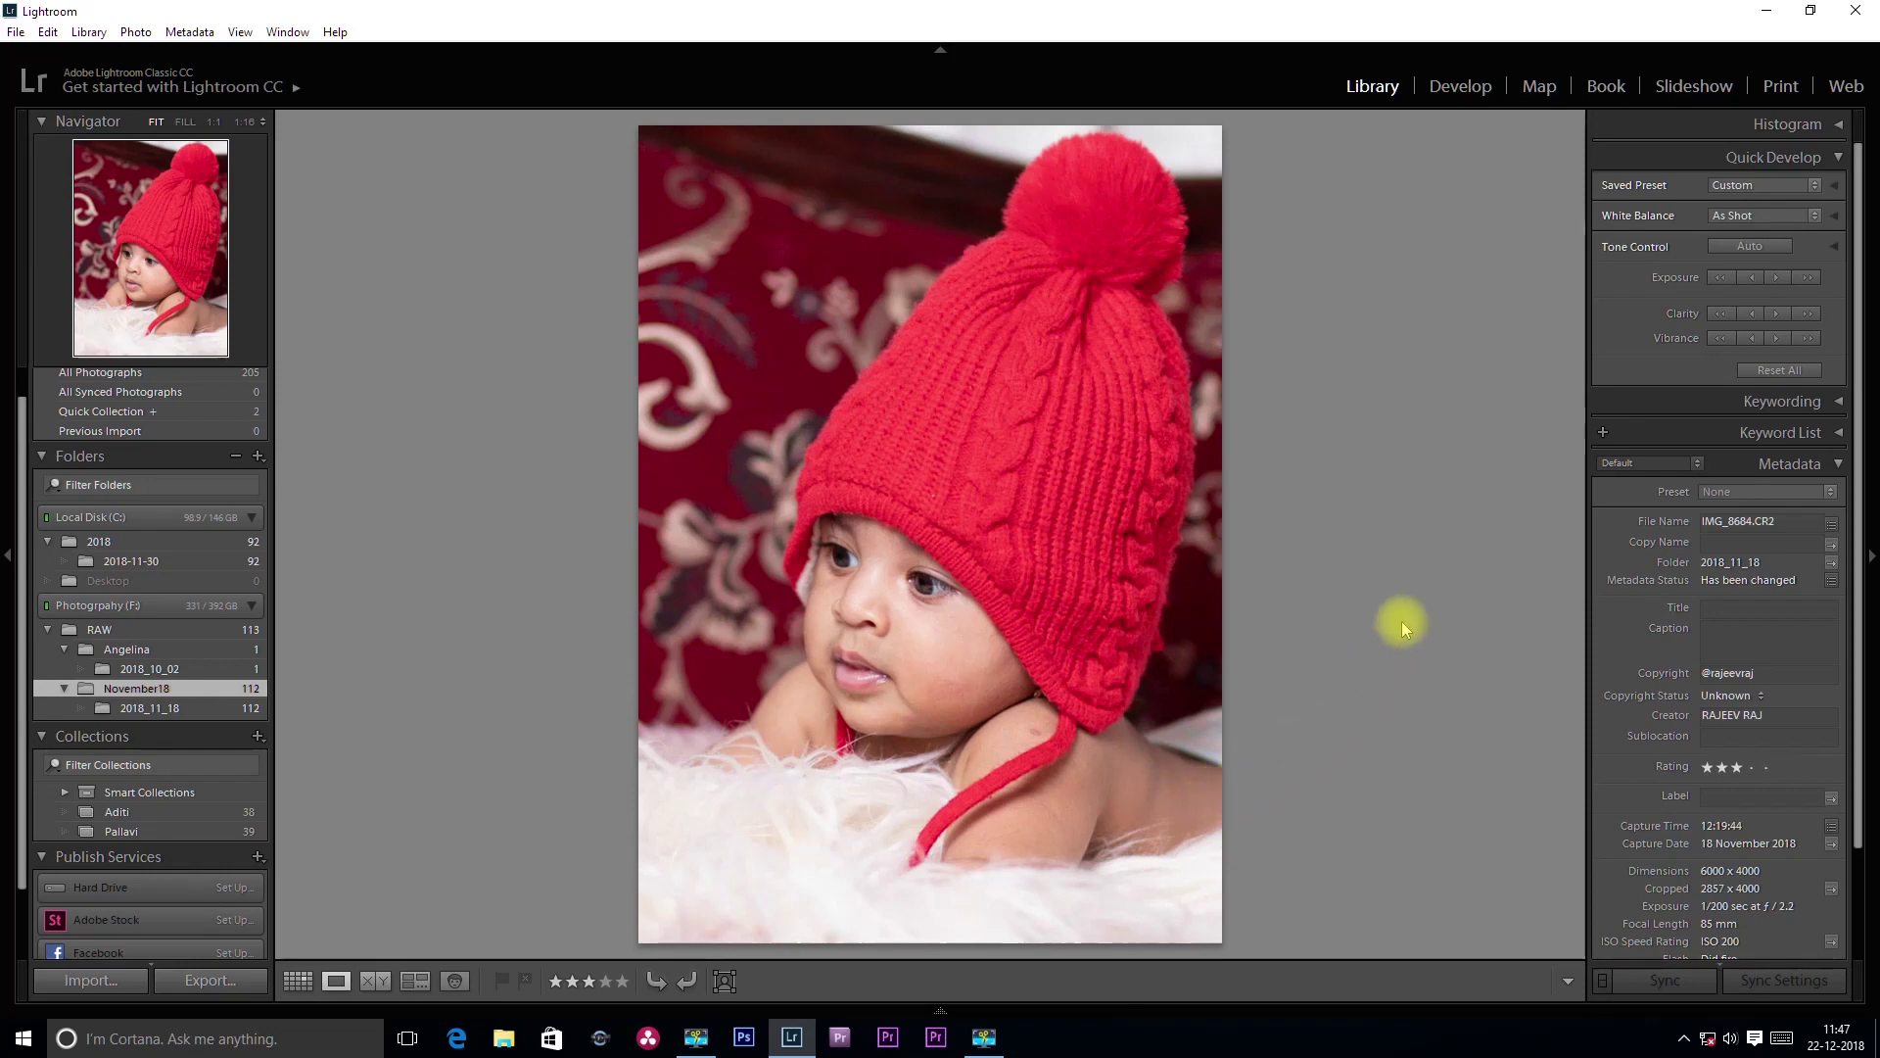
- Open the photo in the Develop module and collapse all the preset groups
left_click(1460, 87)
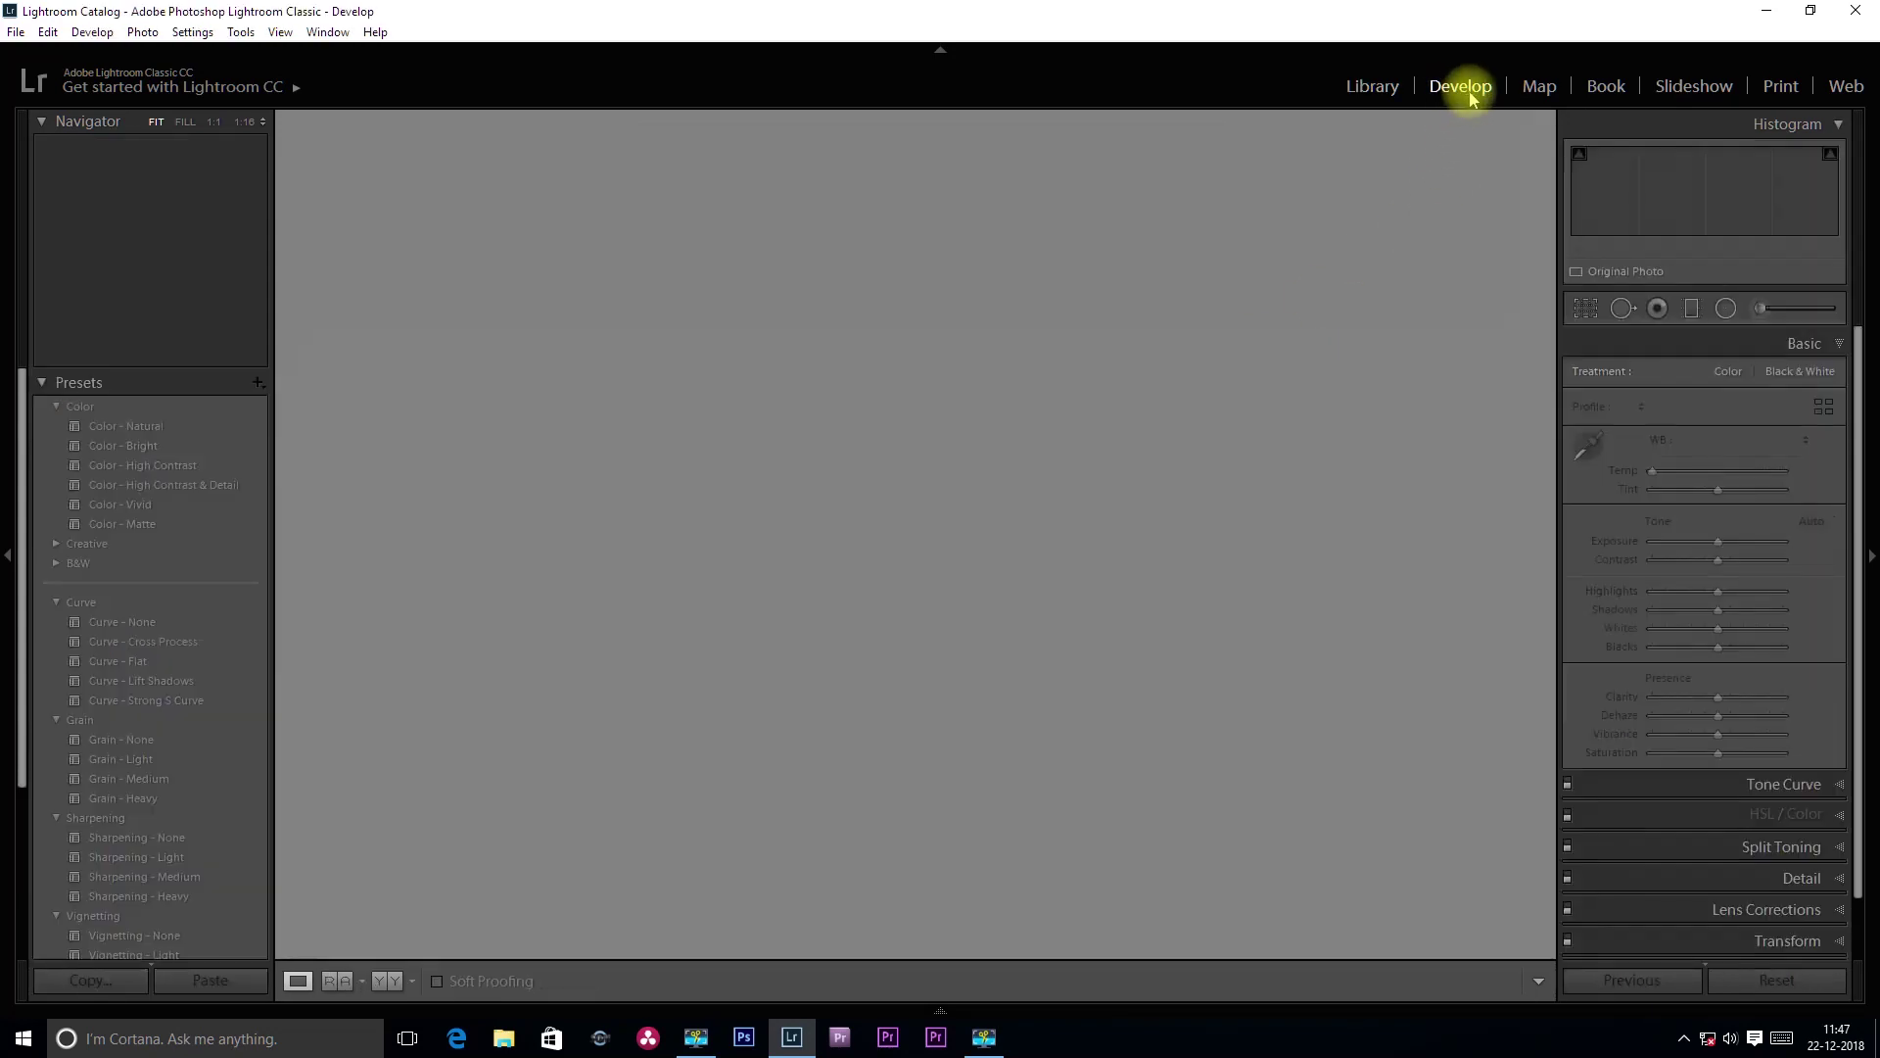
left_click(54, 406)
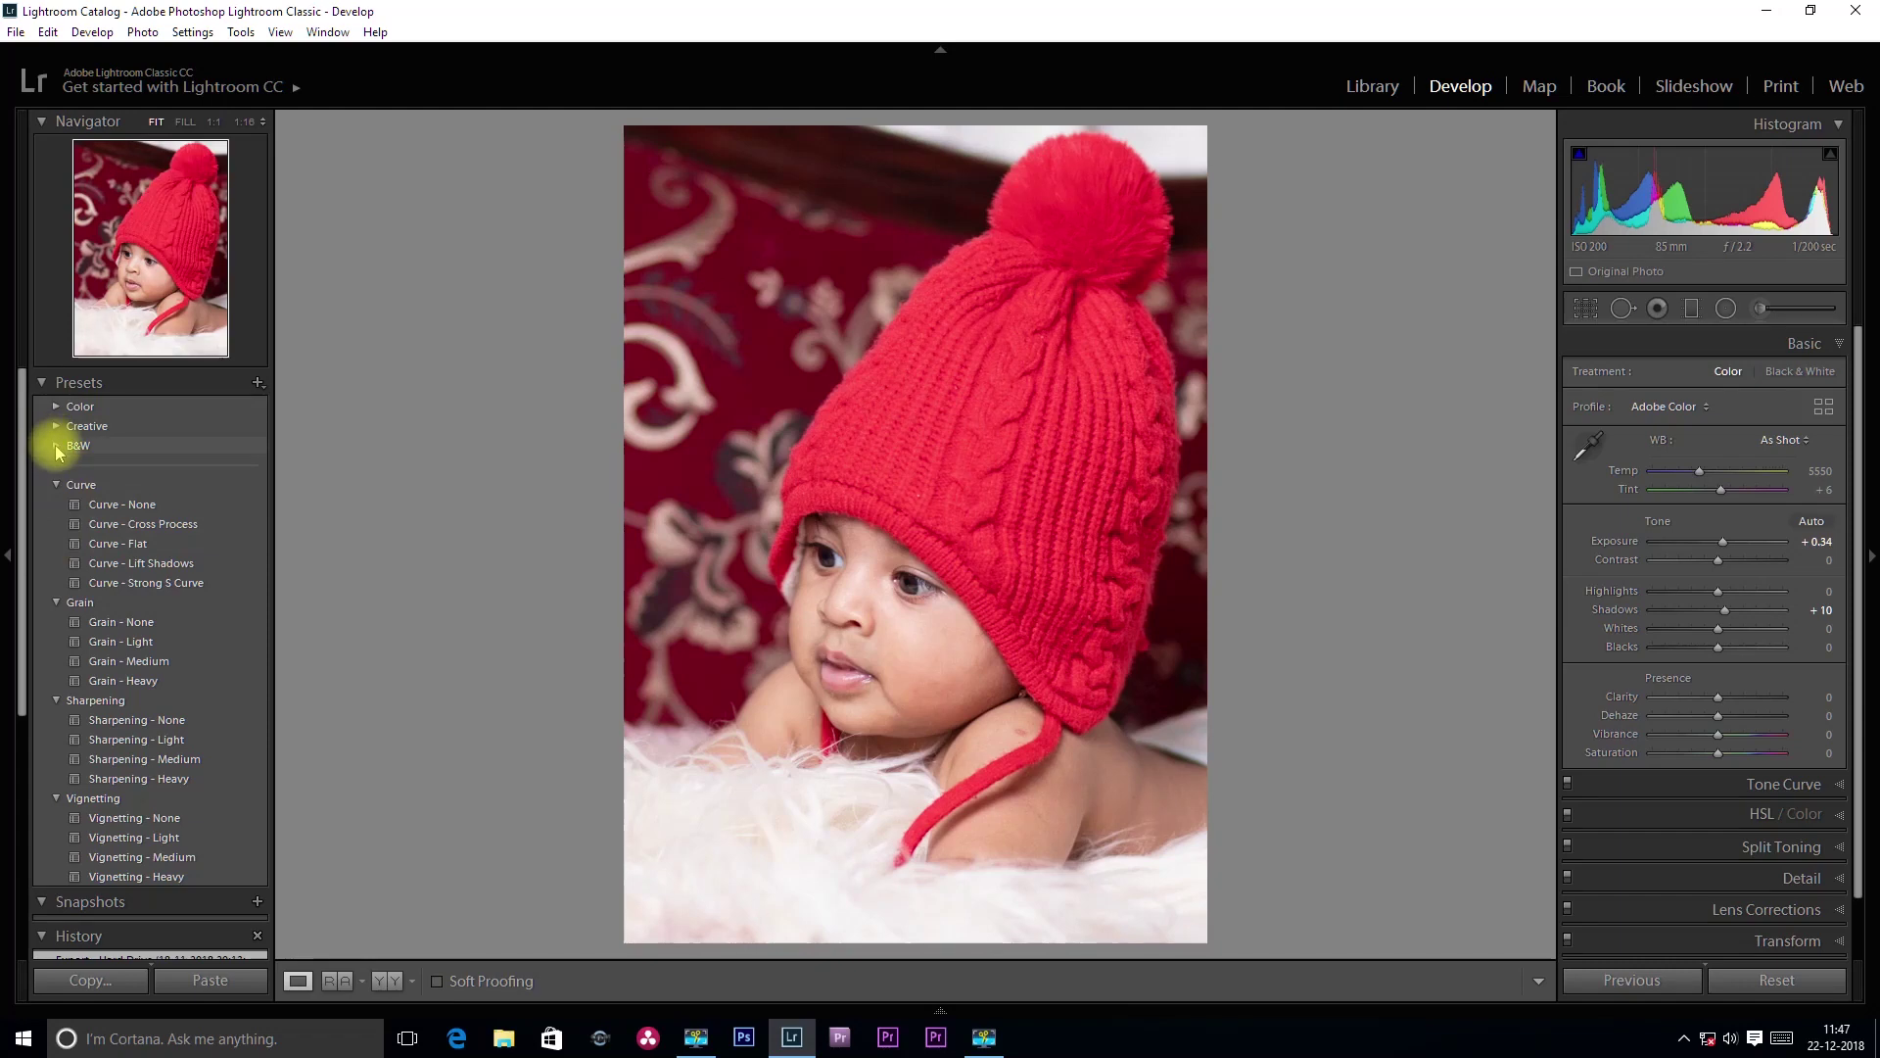
left_click(54, 445)
left_click(56, 685)
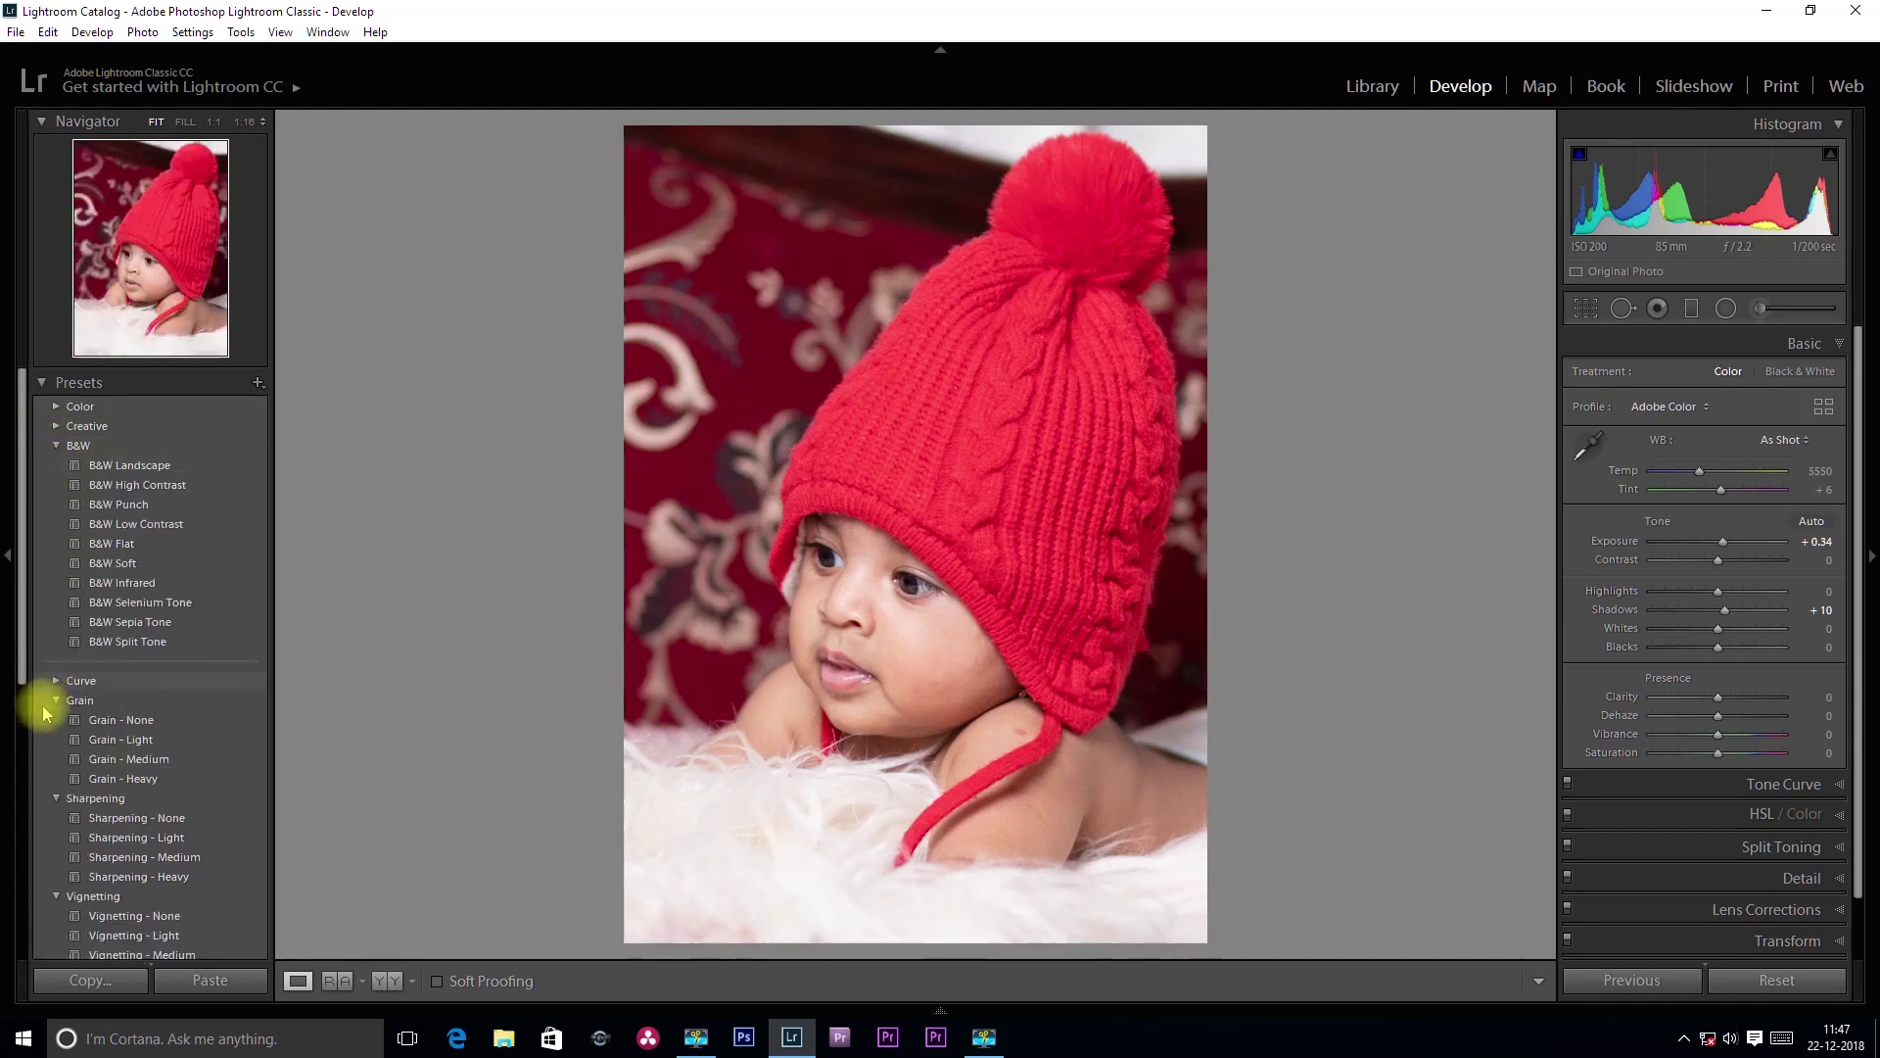
left_click(55, 799)
left_click(56, 699)
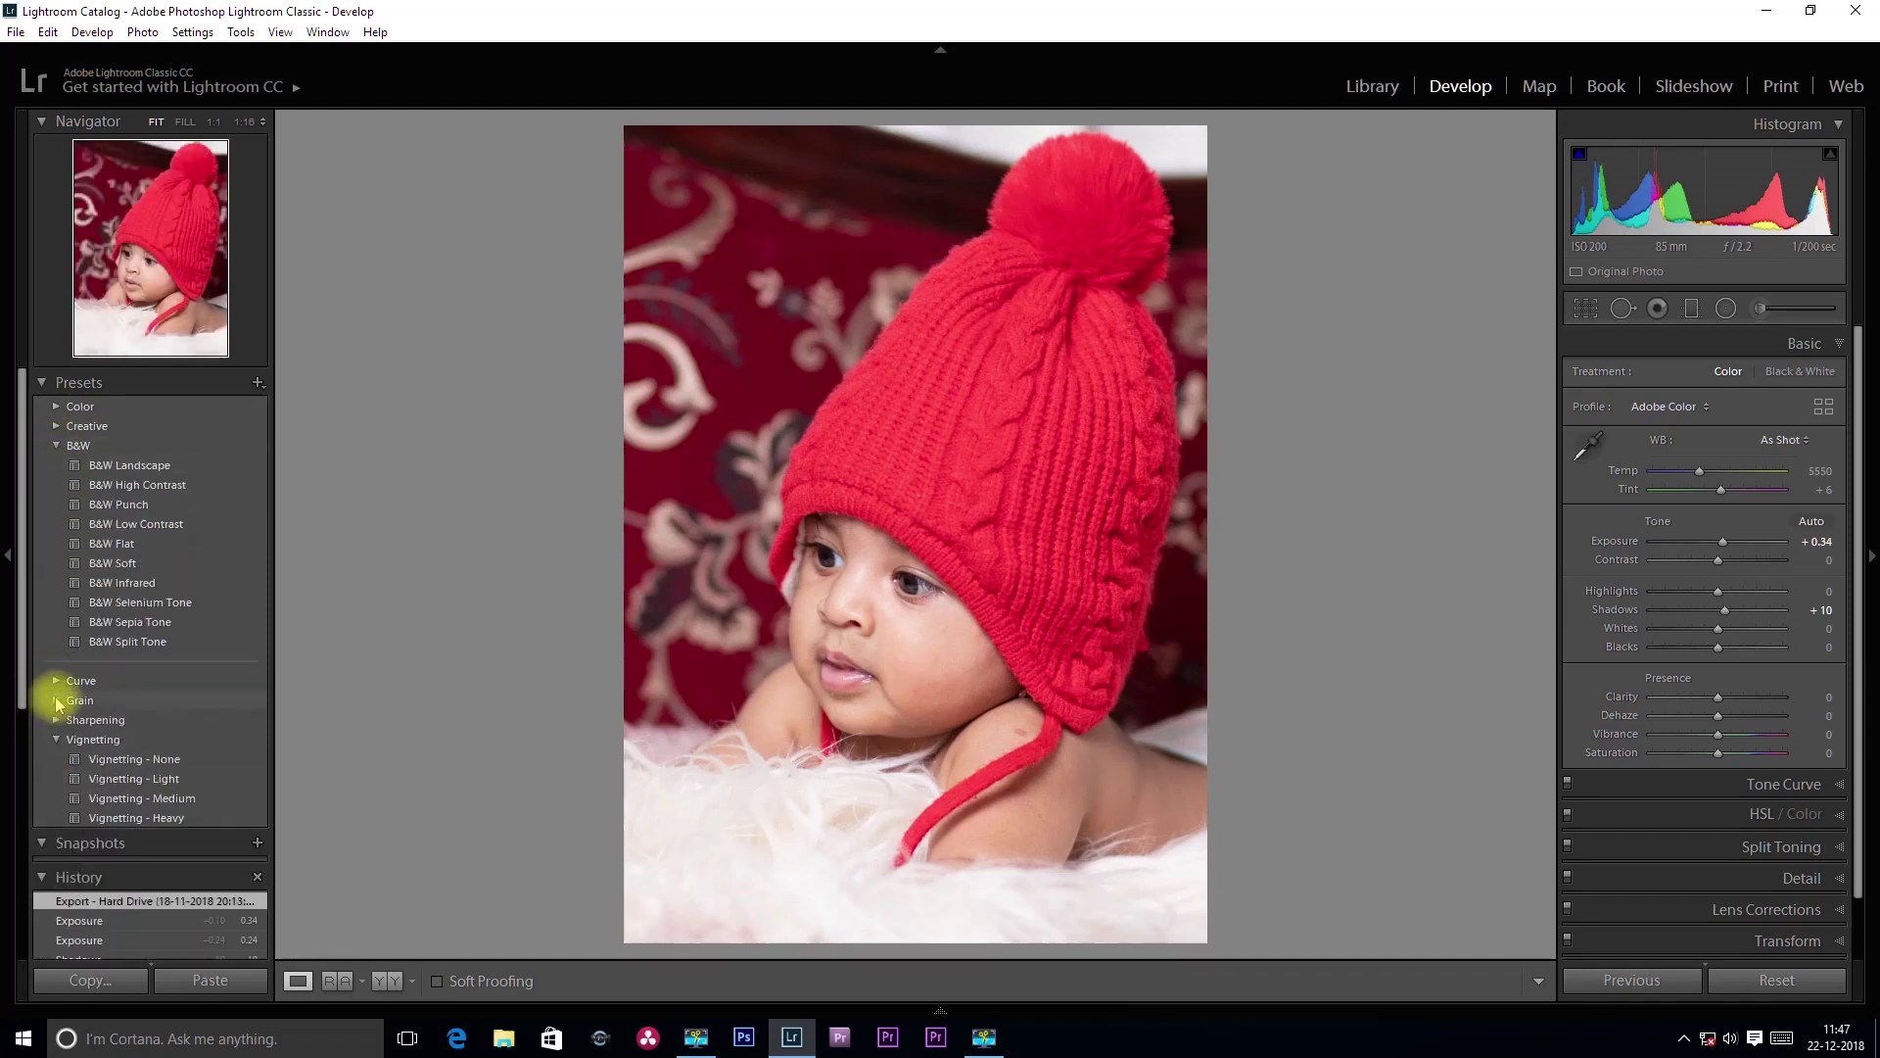
left_click(56, 739)
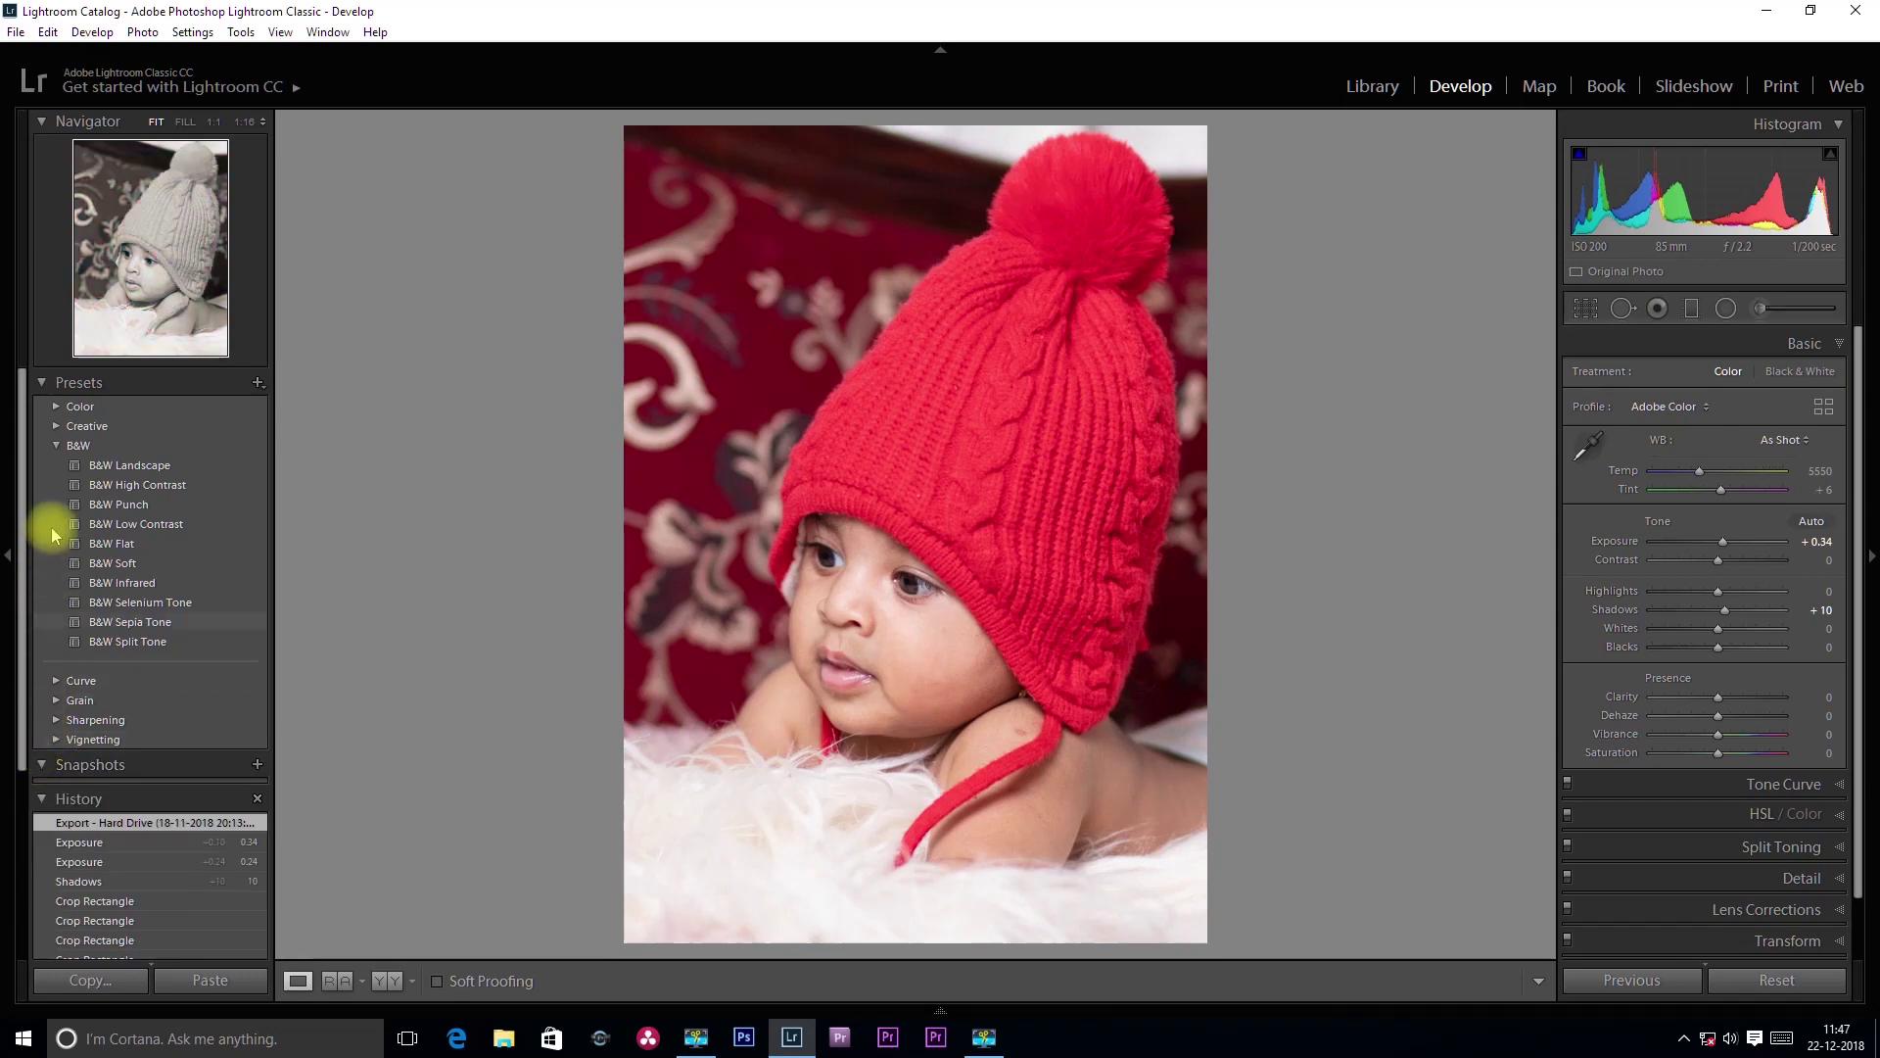
left_click(55, 445)
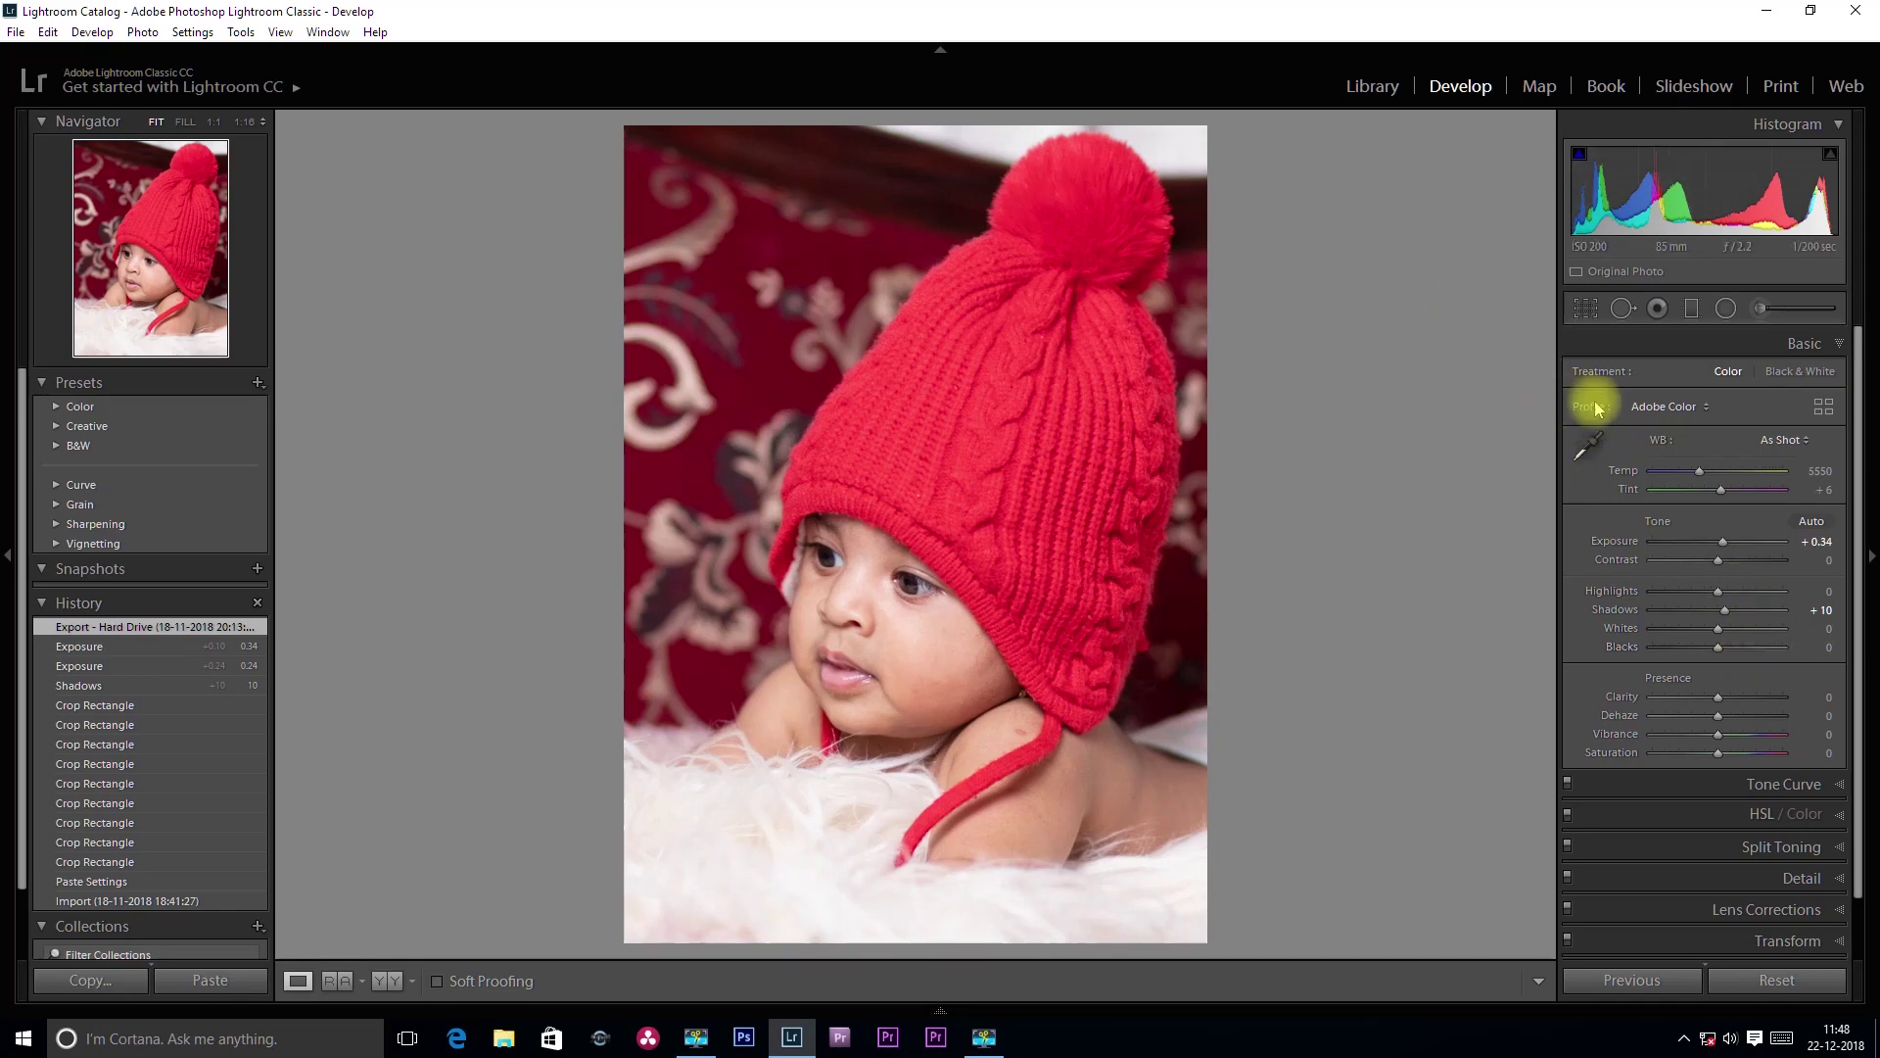
- Expand the Creative preset group and preview its presets on the photo
key("ctrl+z")
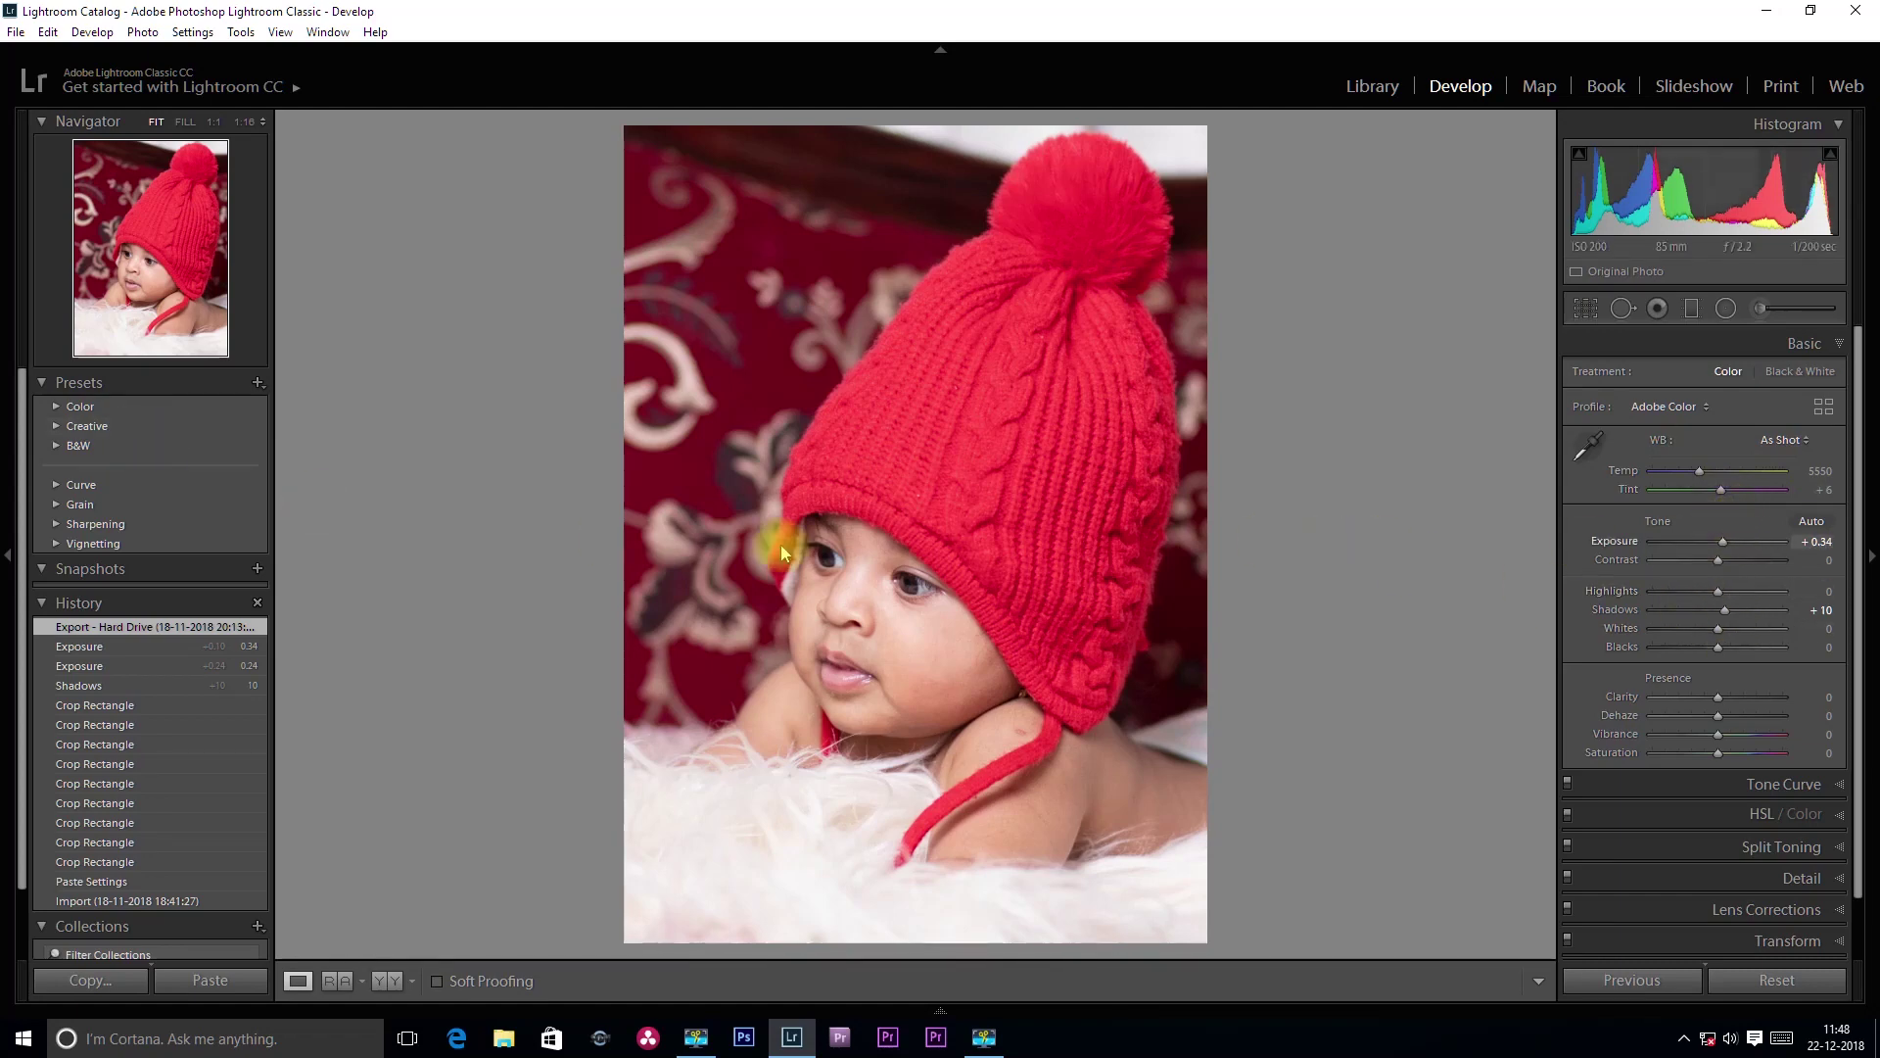
left_click(54, 427)
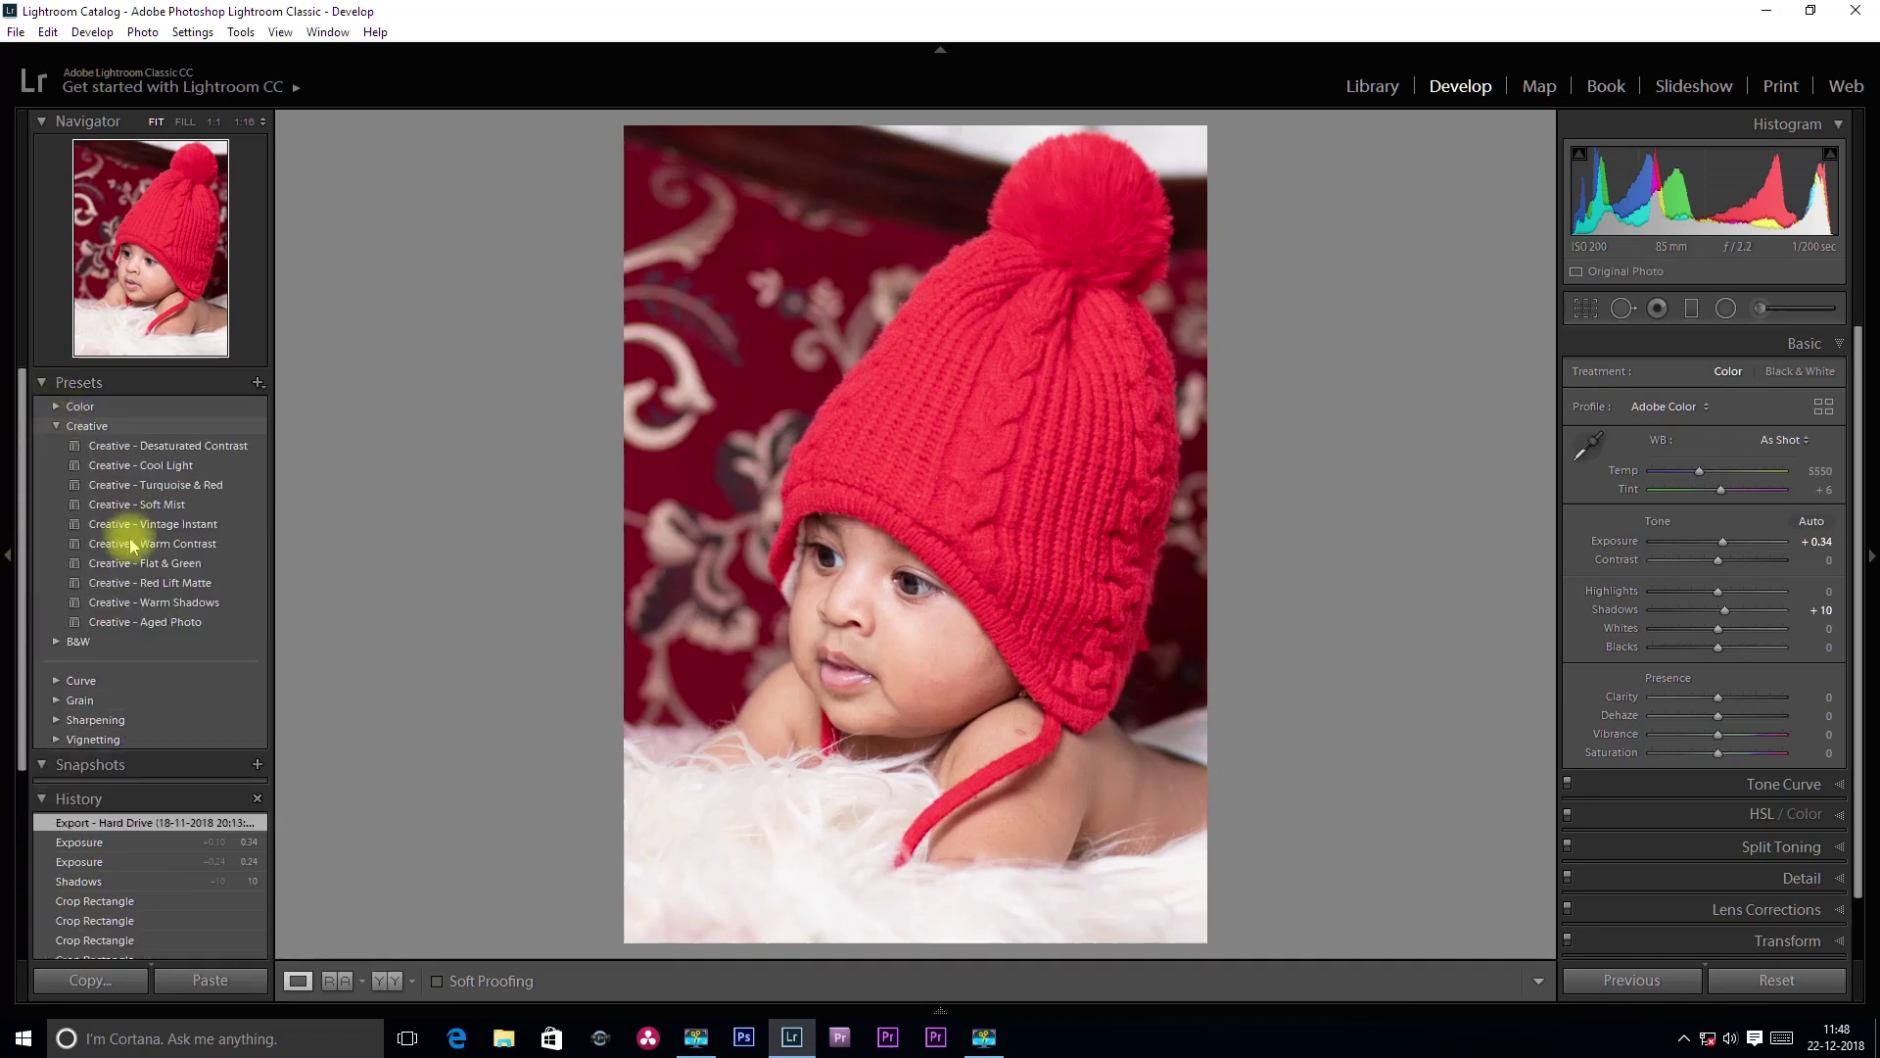
left_click(189, 484)
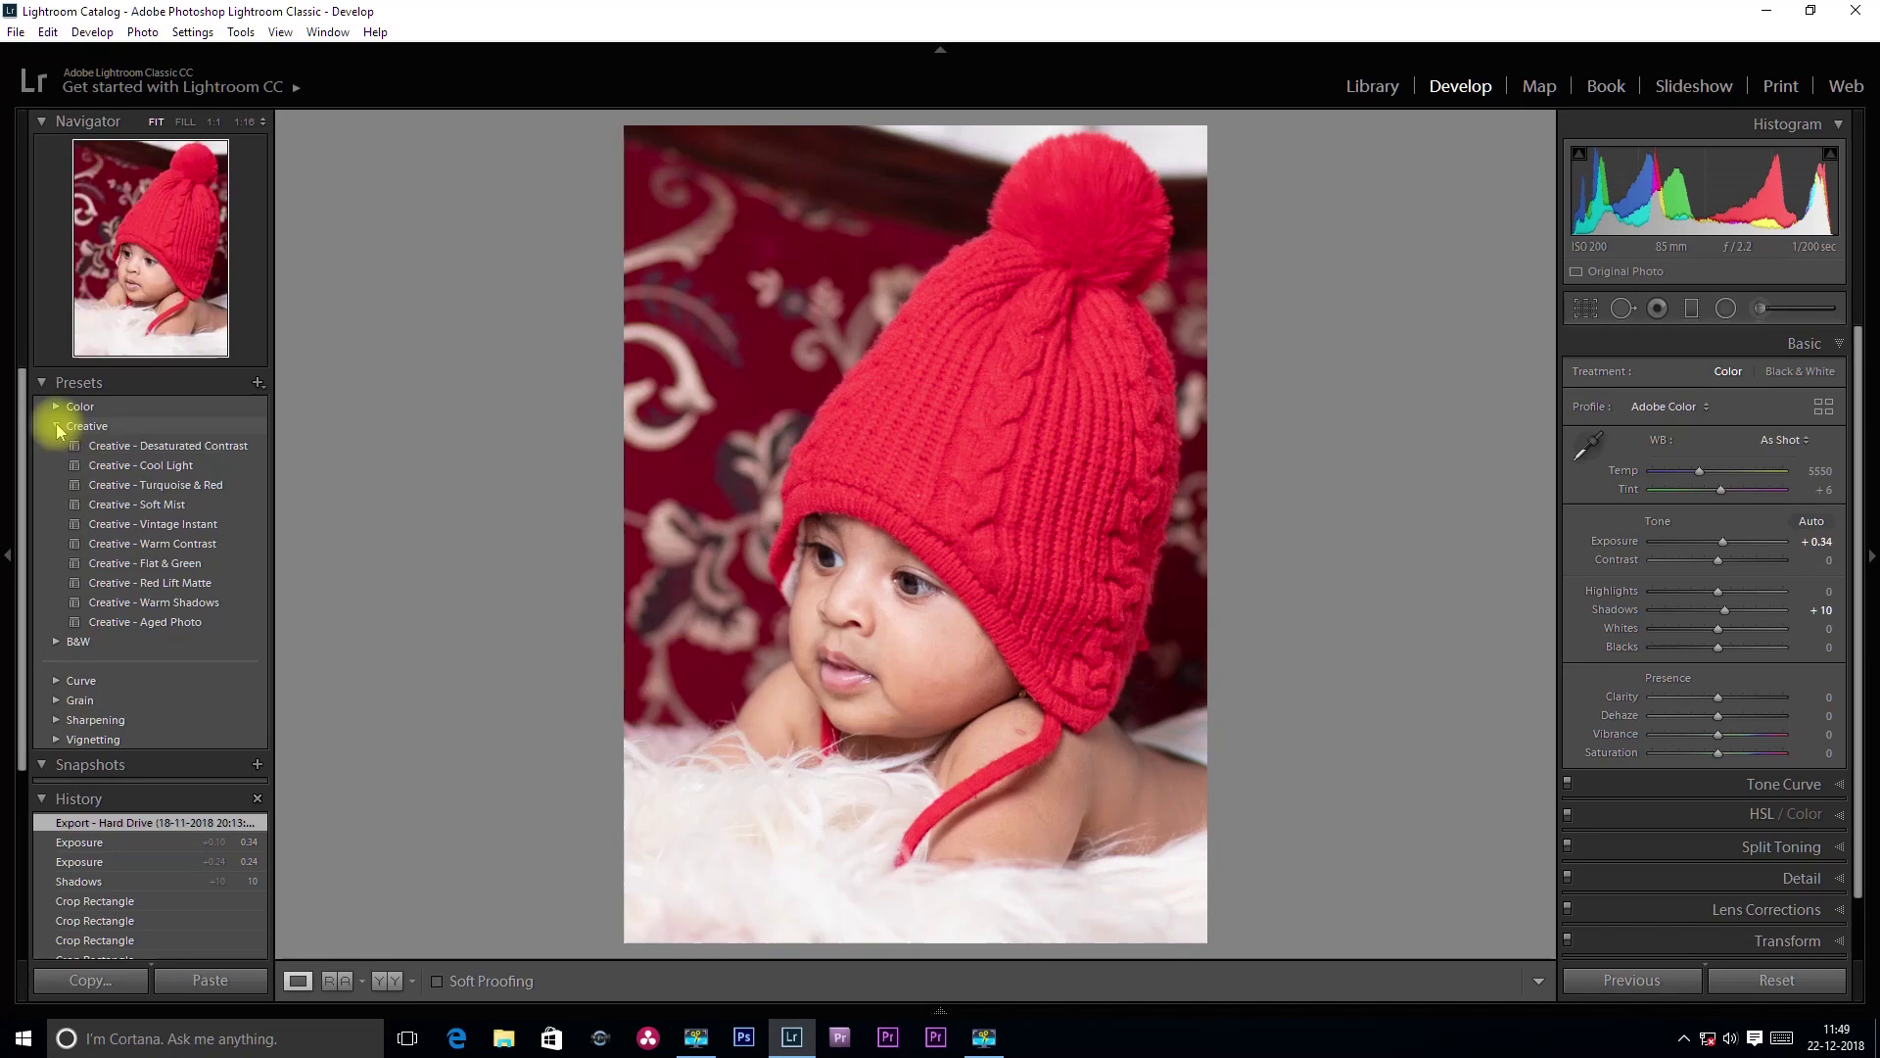
- Apply the Curve - Lift Shadows preset with the tone curve displayed
left_click(56, 426)
left_click(57, 485)
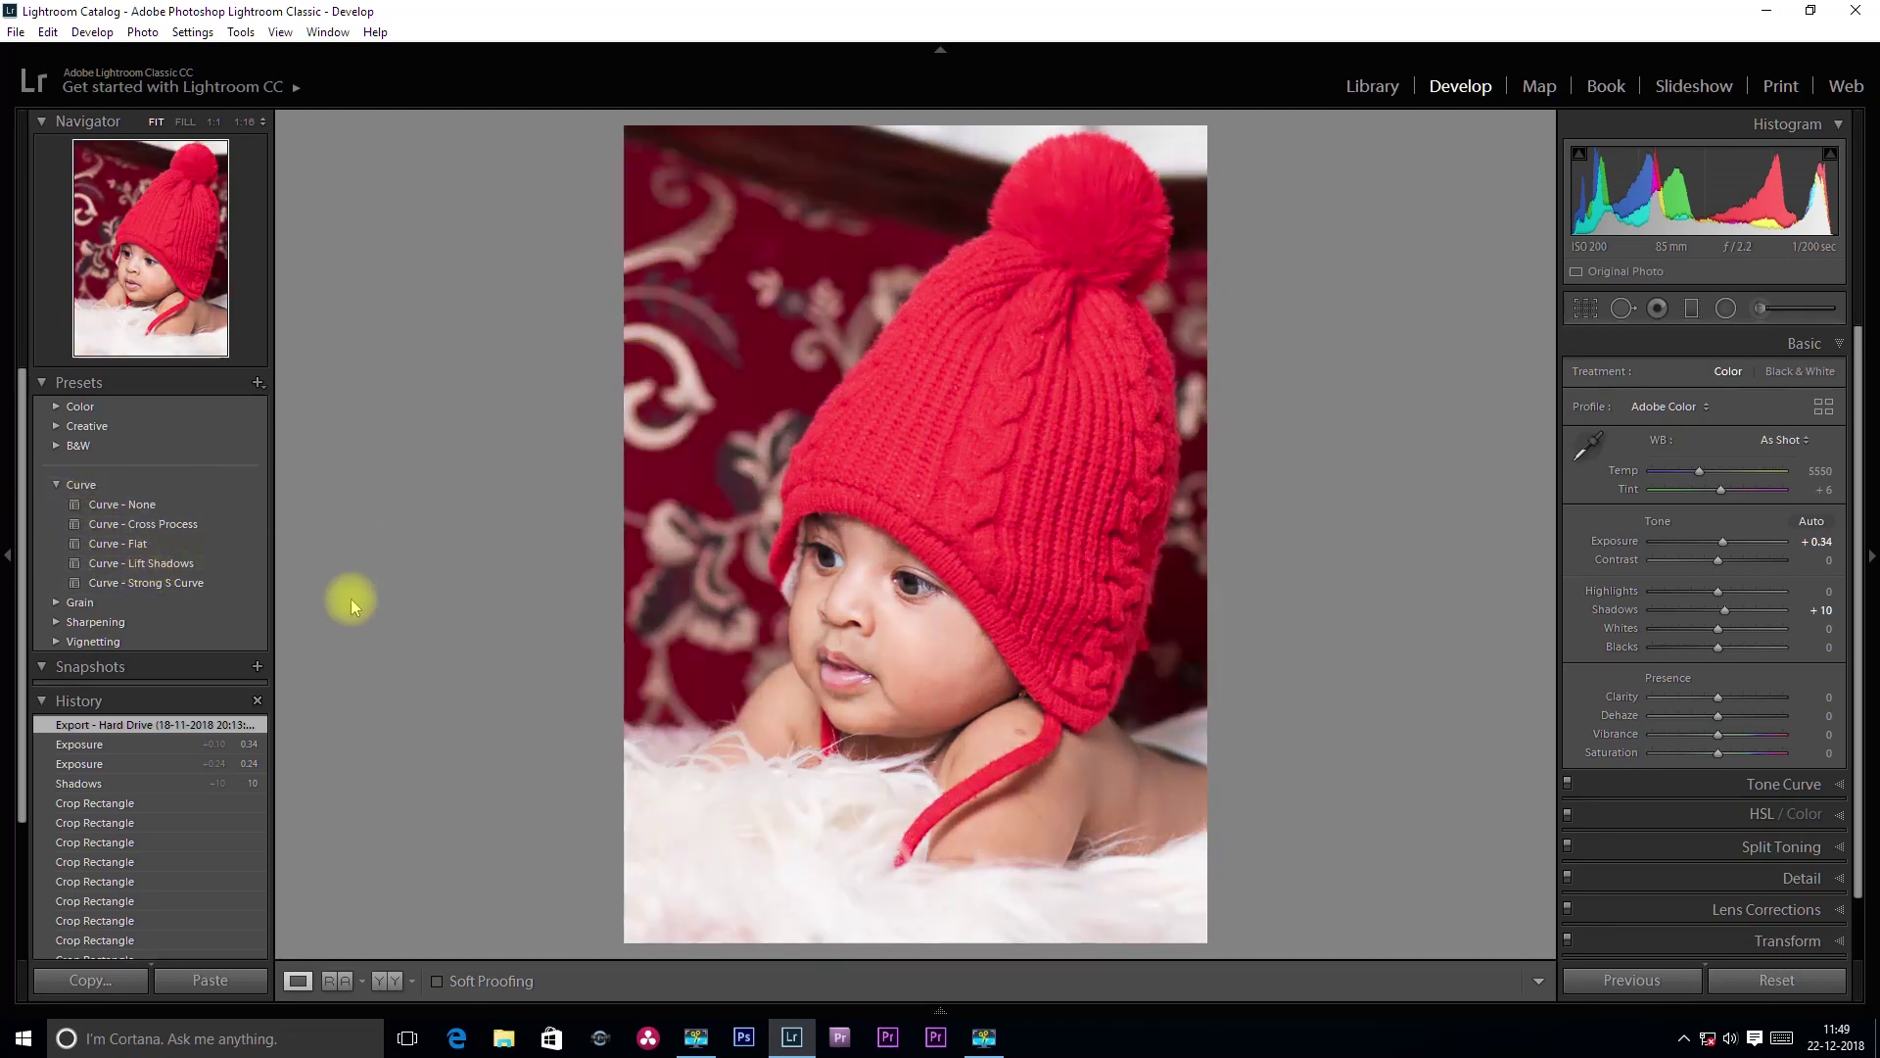
left_click(1790, 788)
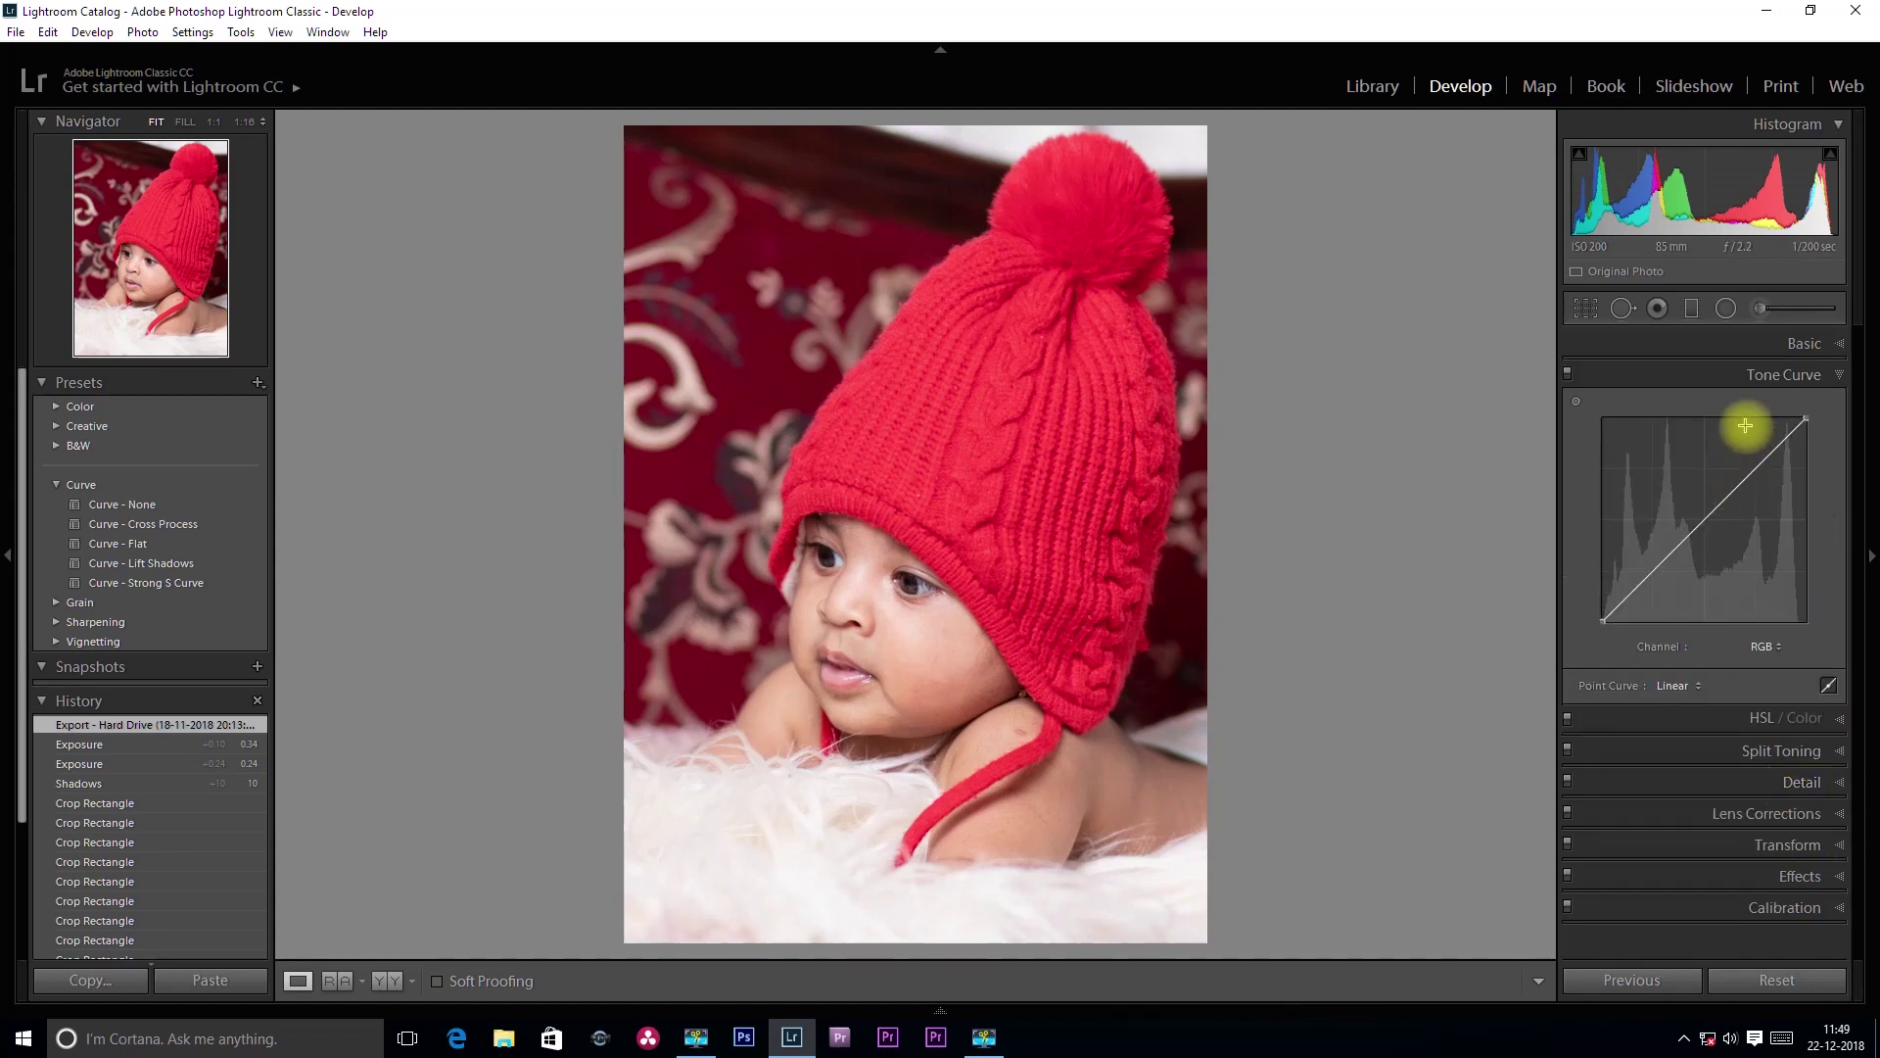
left_click(148, 570)
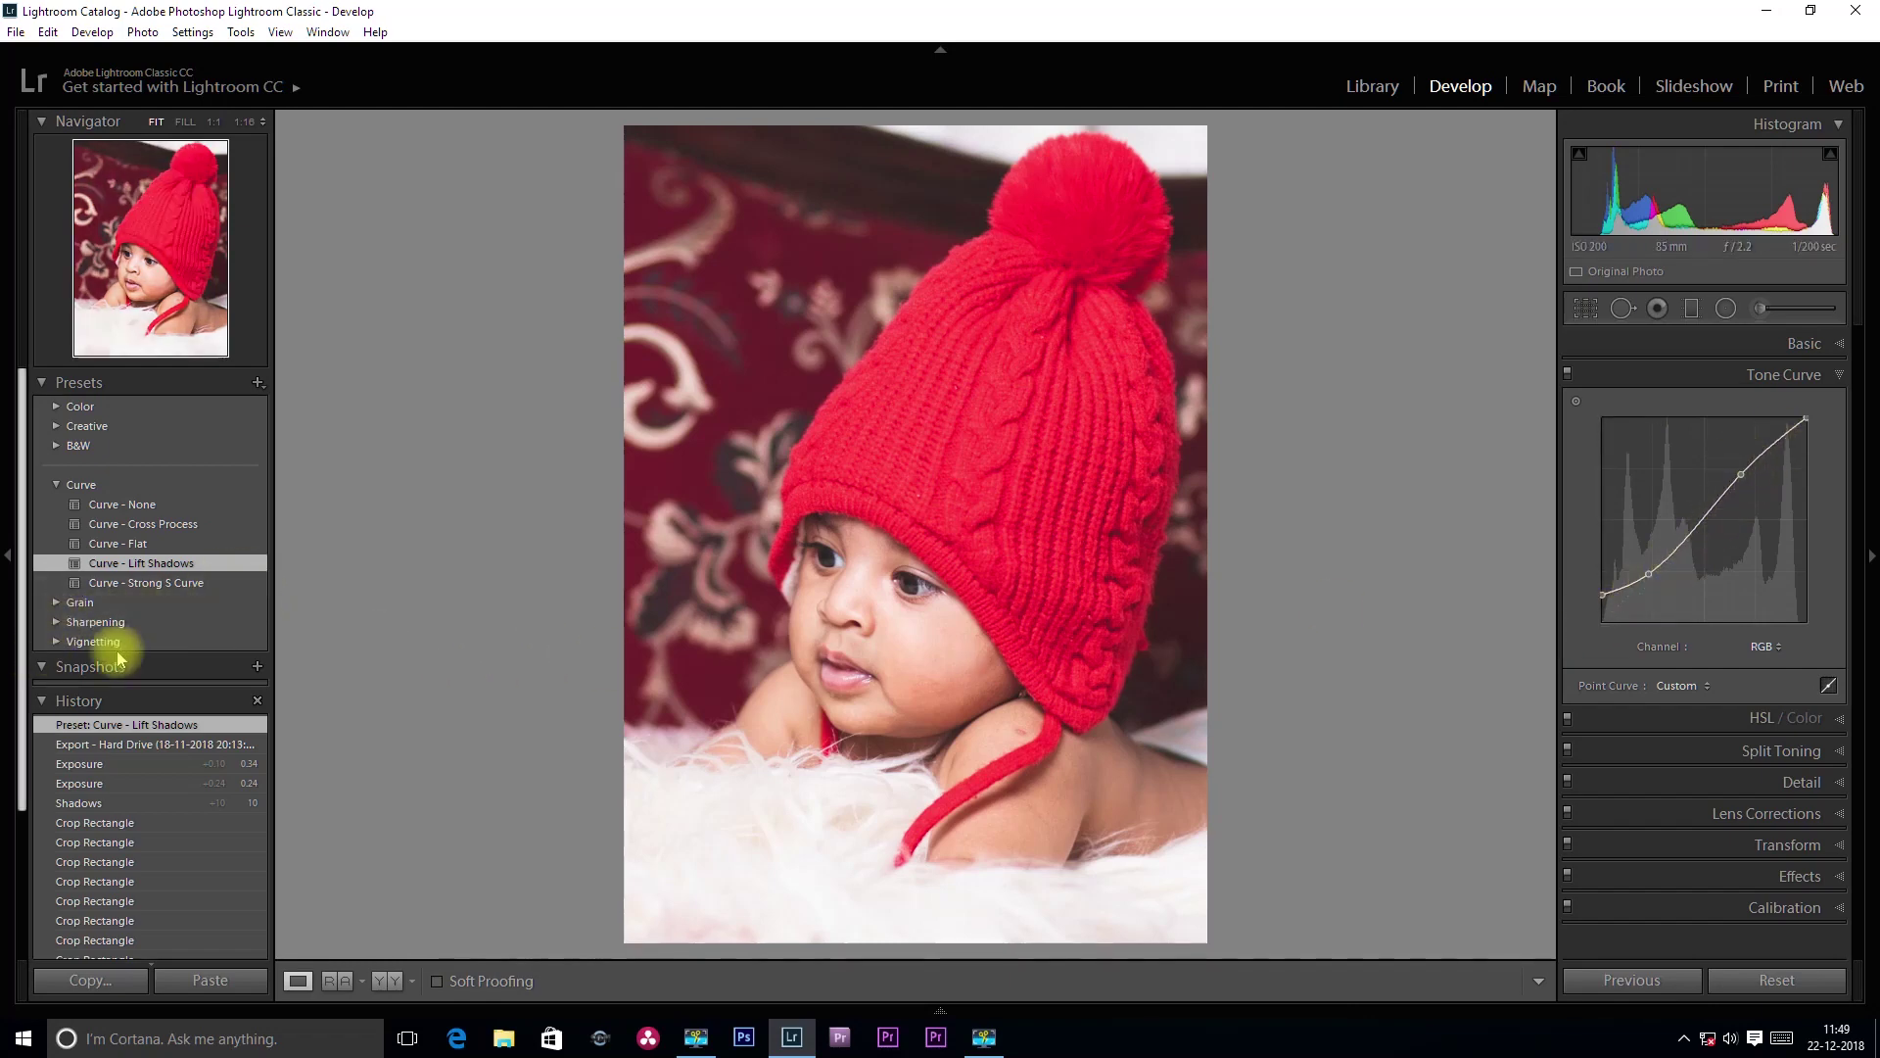
left_click(58, 640)
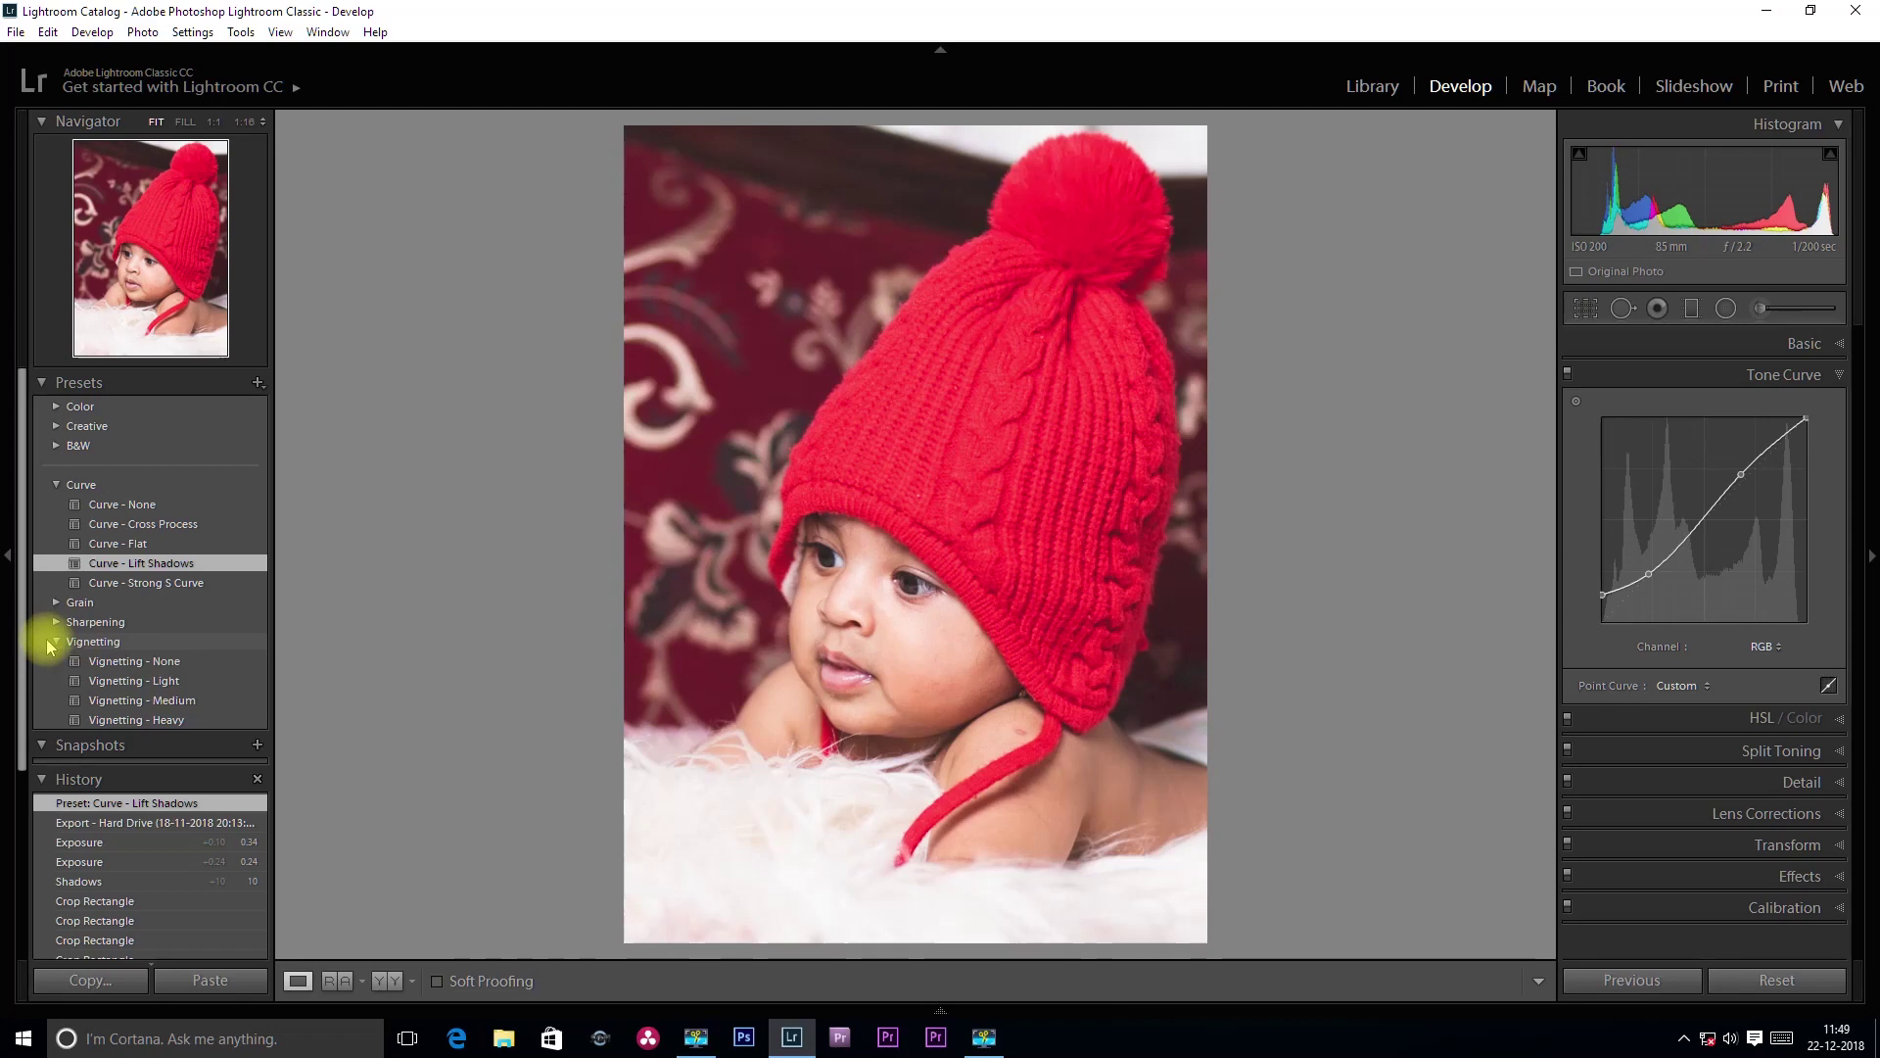
left_click(56, 642)
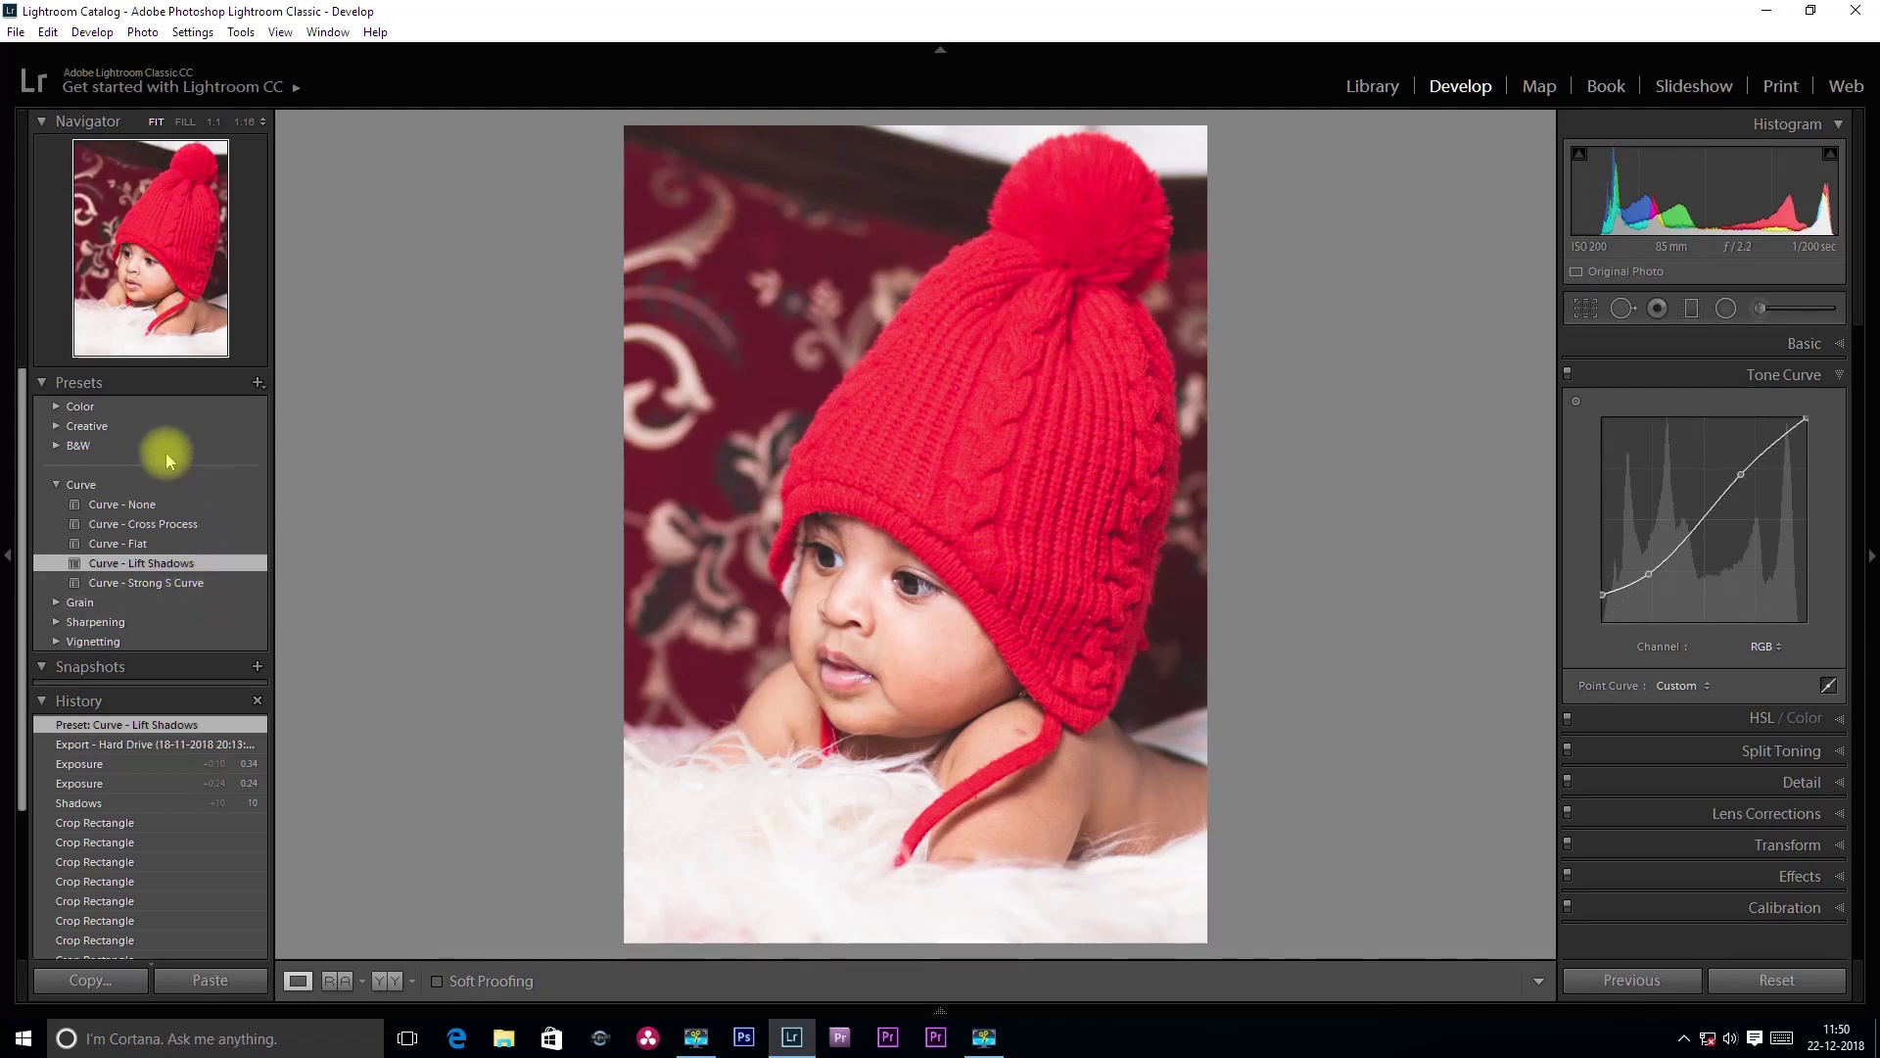
- Apply the Creative - Cool Light preset and display the Basic adjustments it makes
left_click(54, 427)
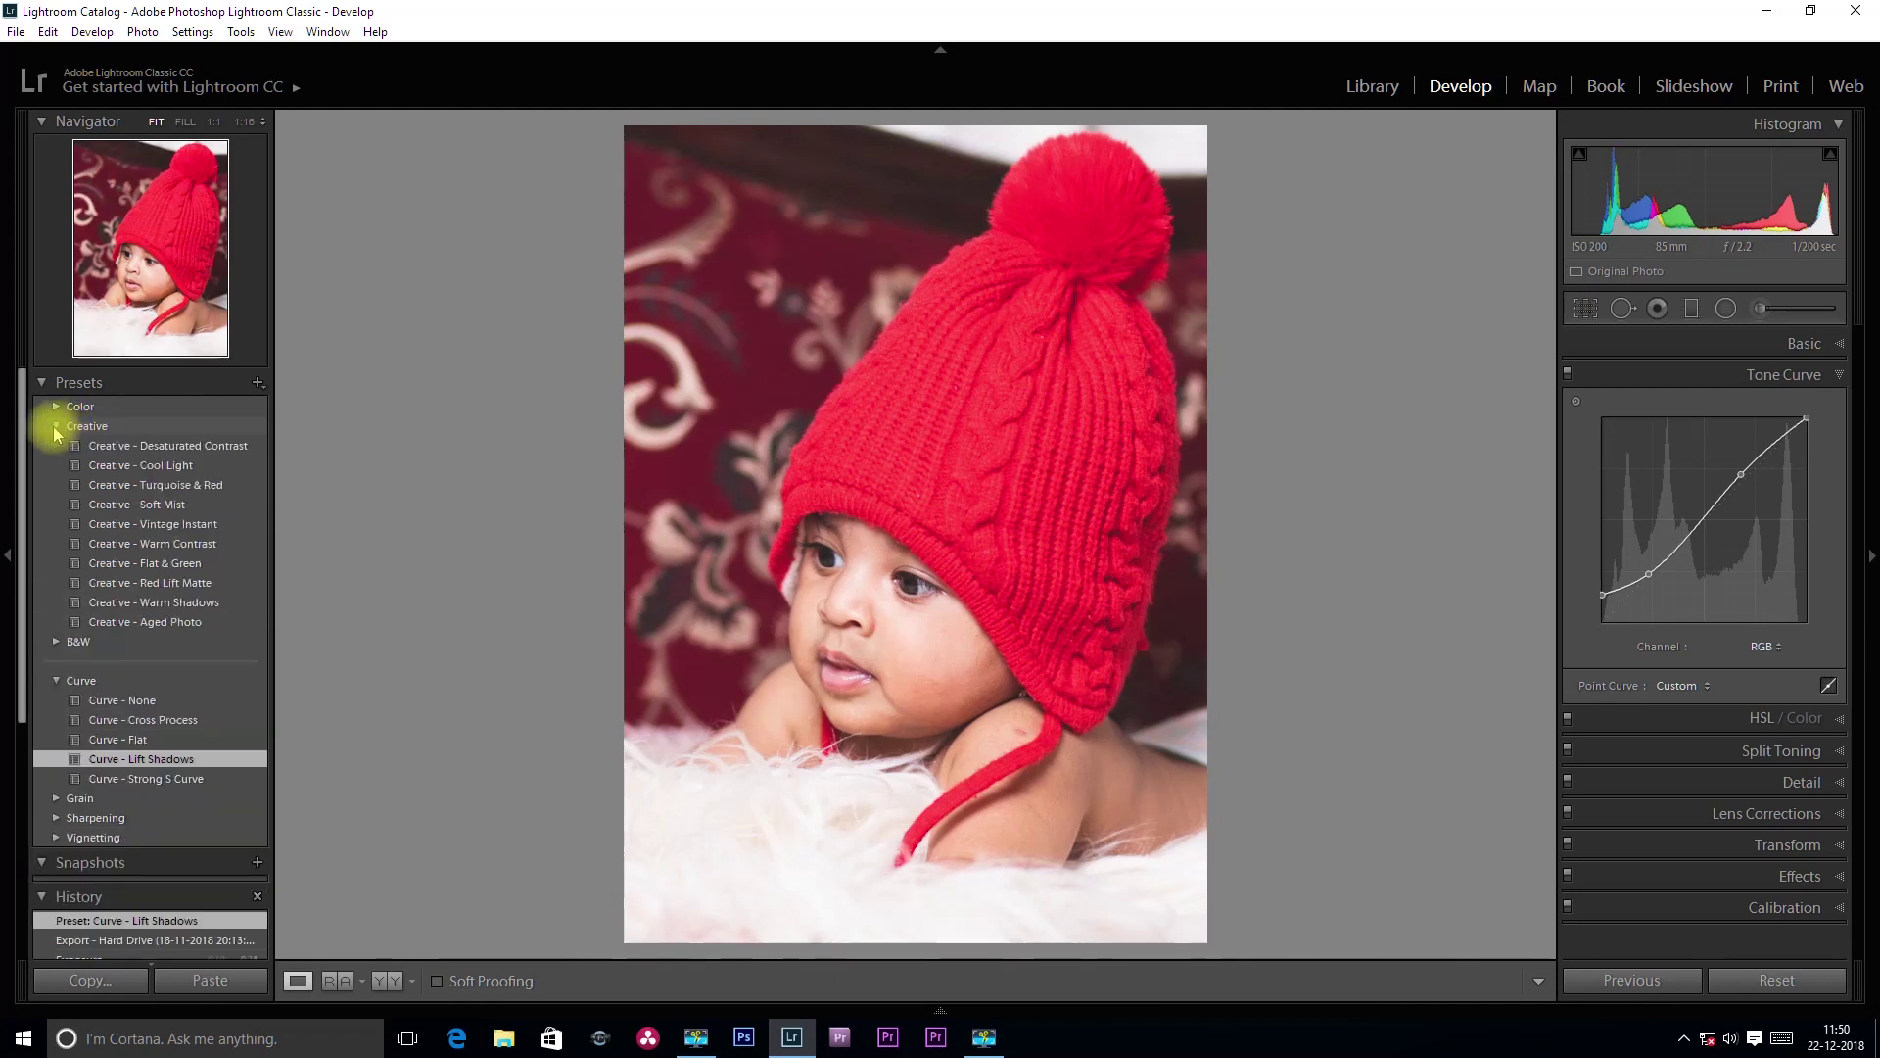
left_click(184, 466)
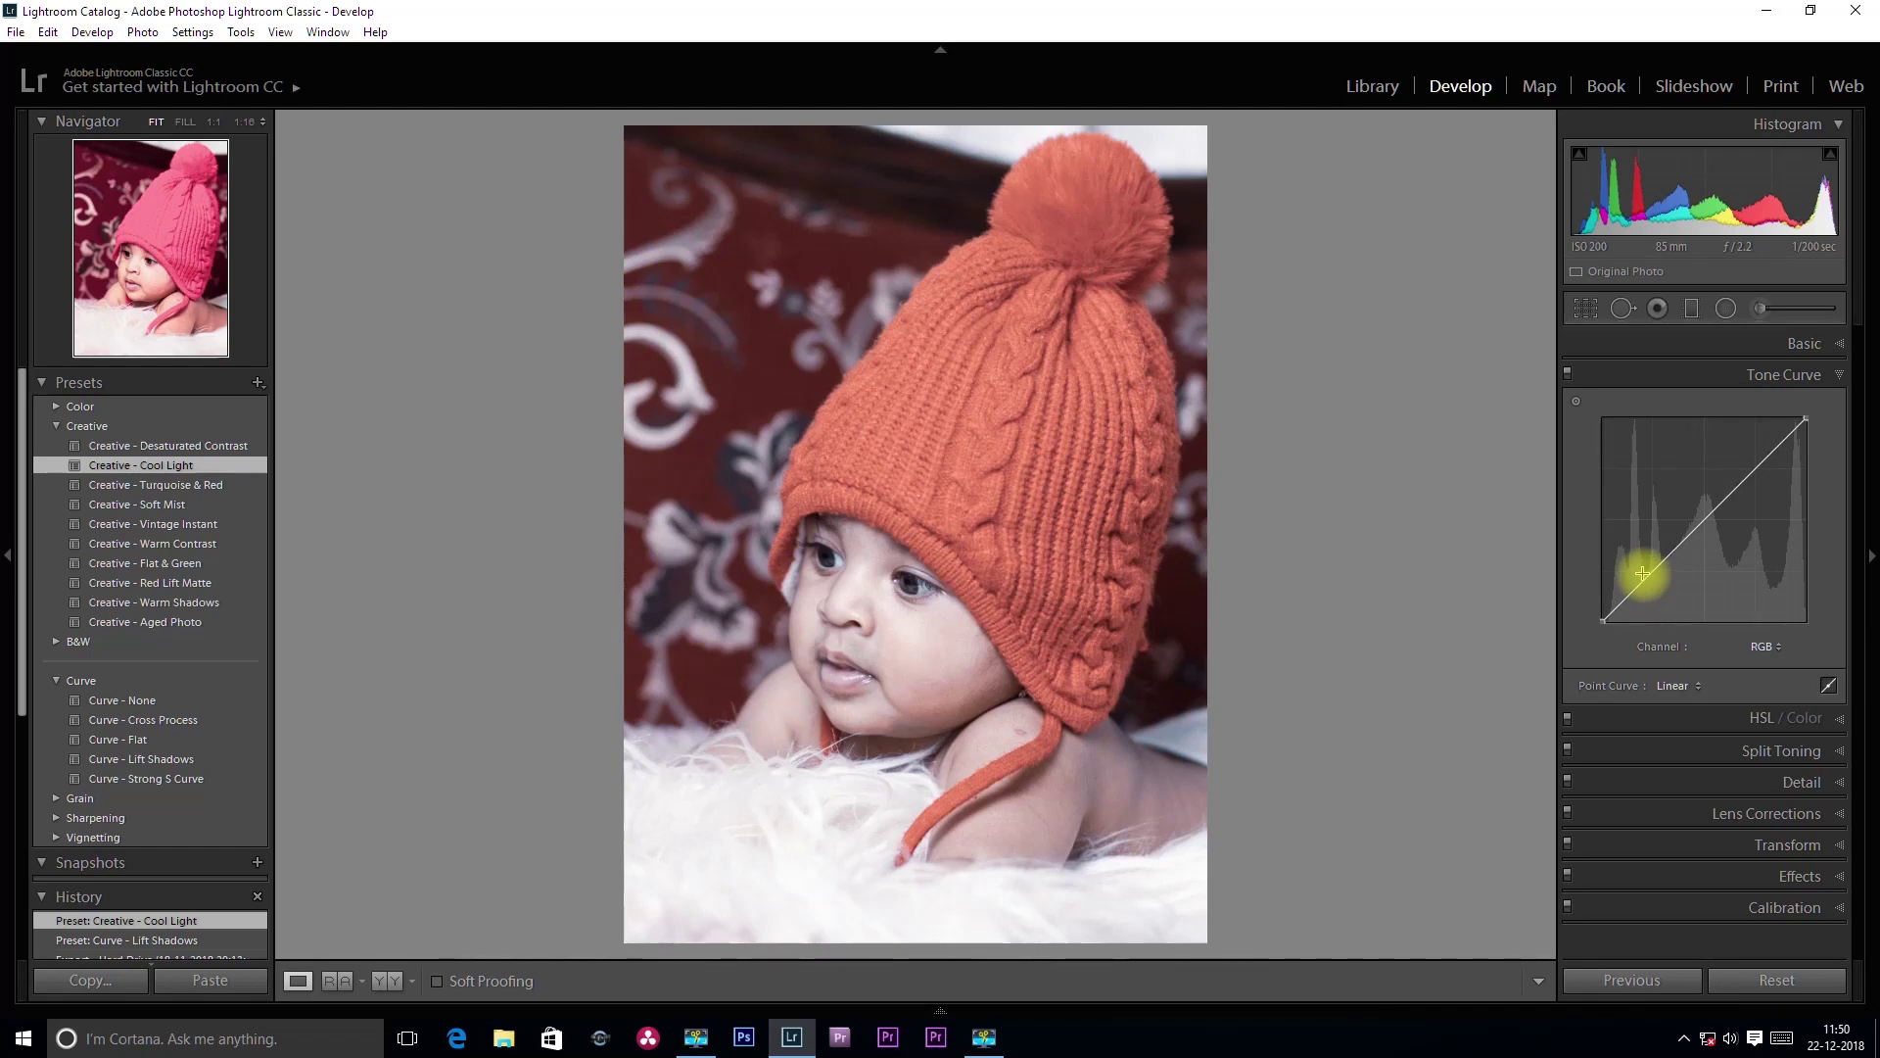
left_click(182, 467)
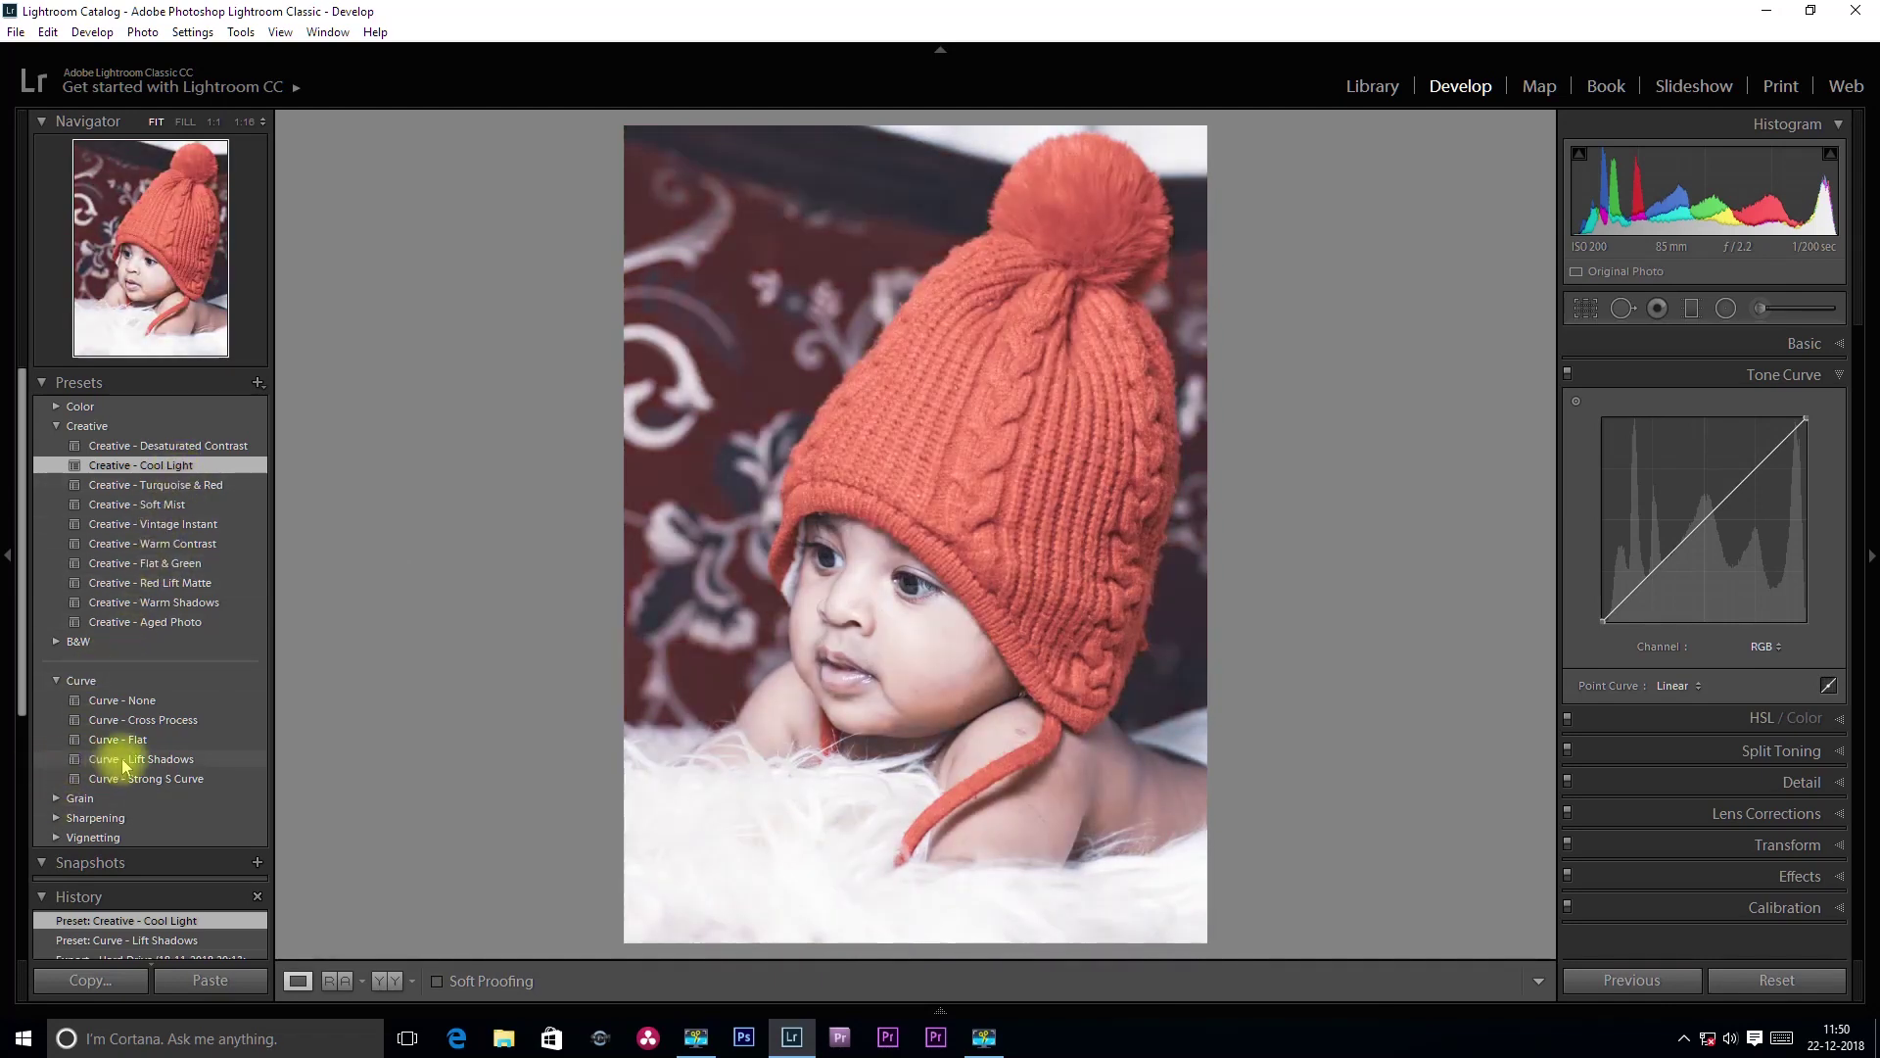
left_click(1792, 347)
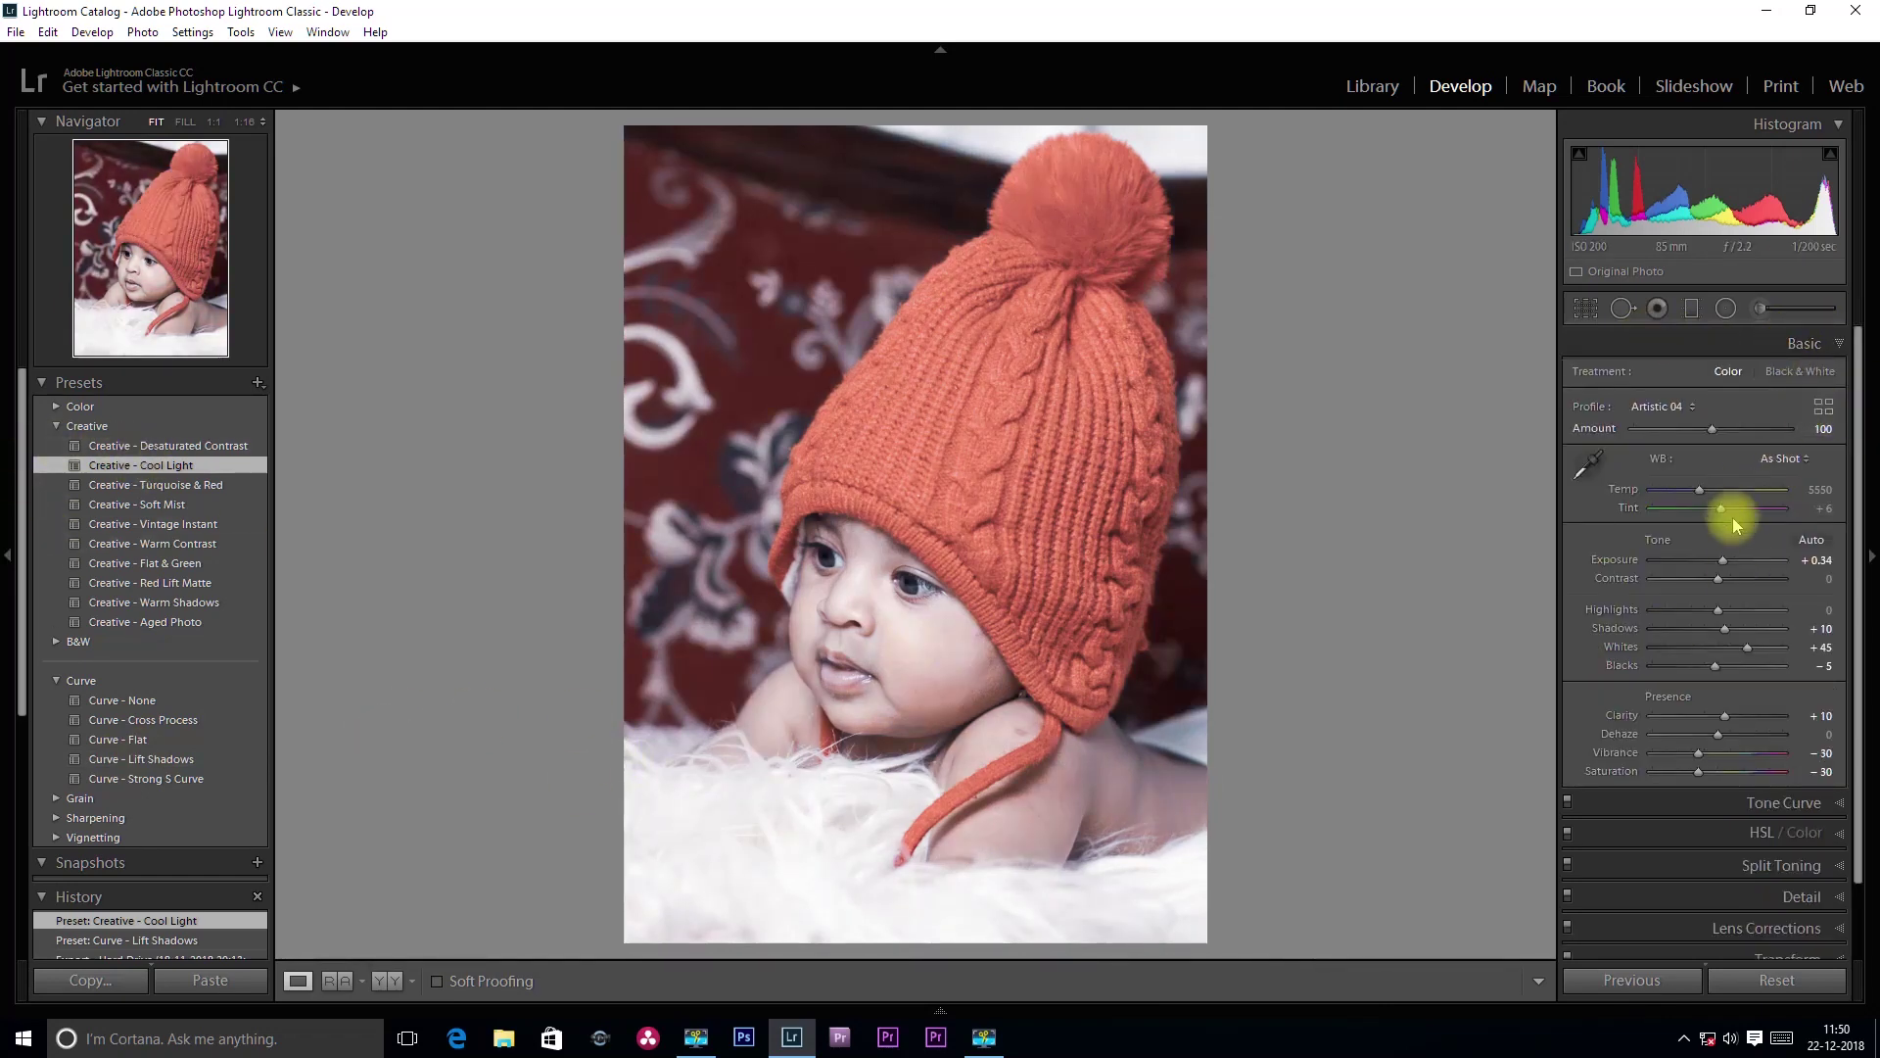
- Combine the Curve - Lift Shadows preset with Cool Light, and undo the applied presets
left_click(175, 761)
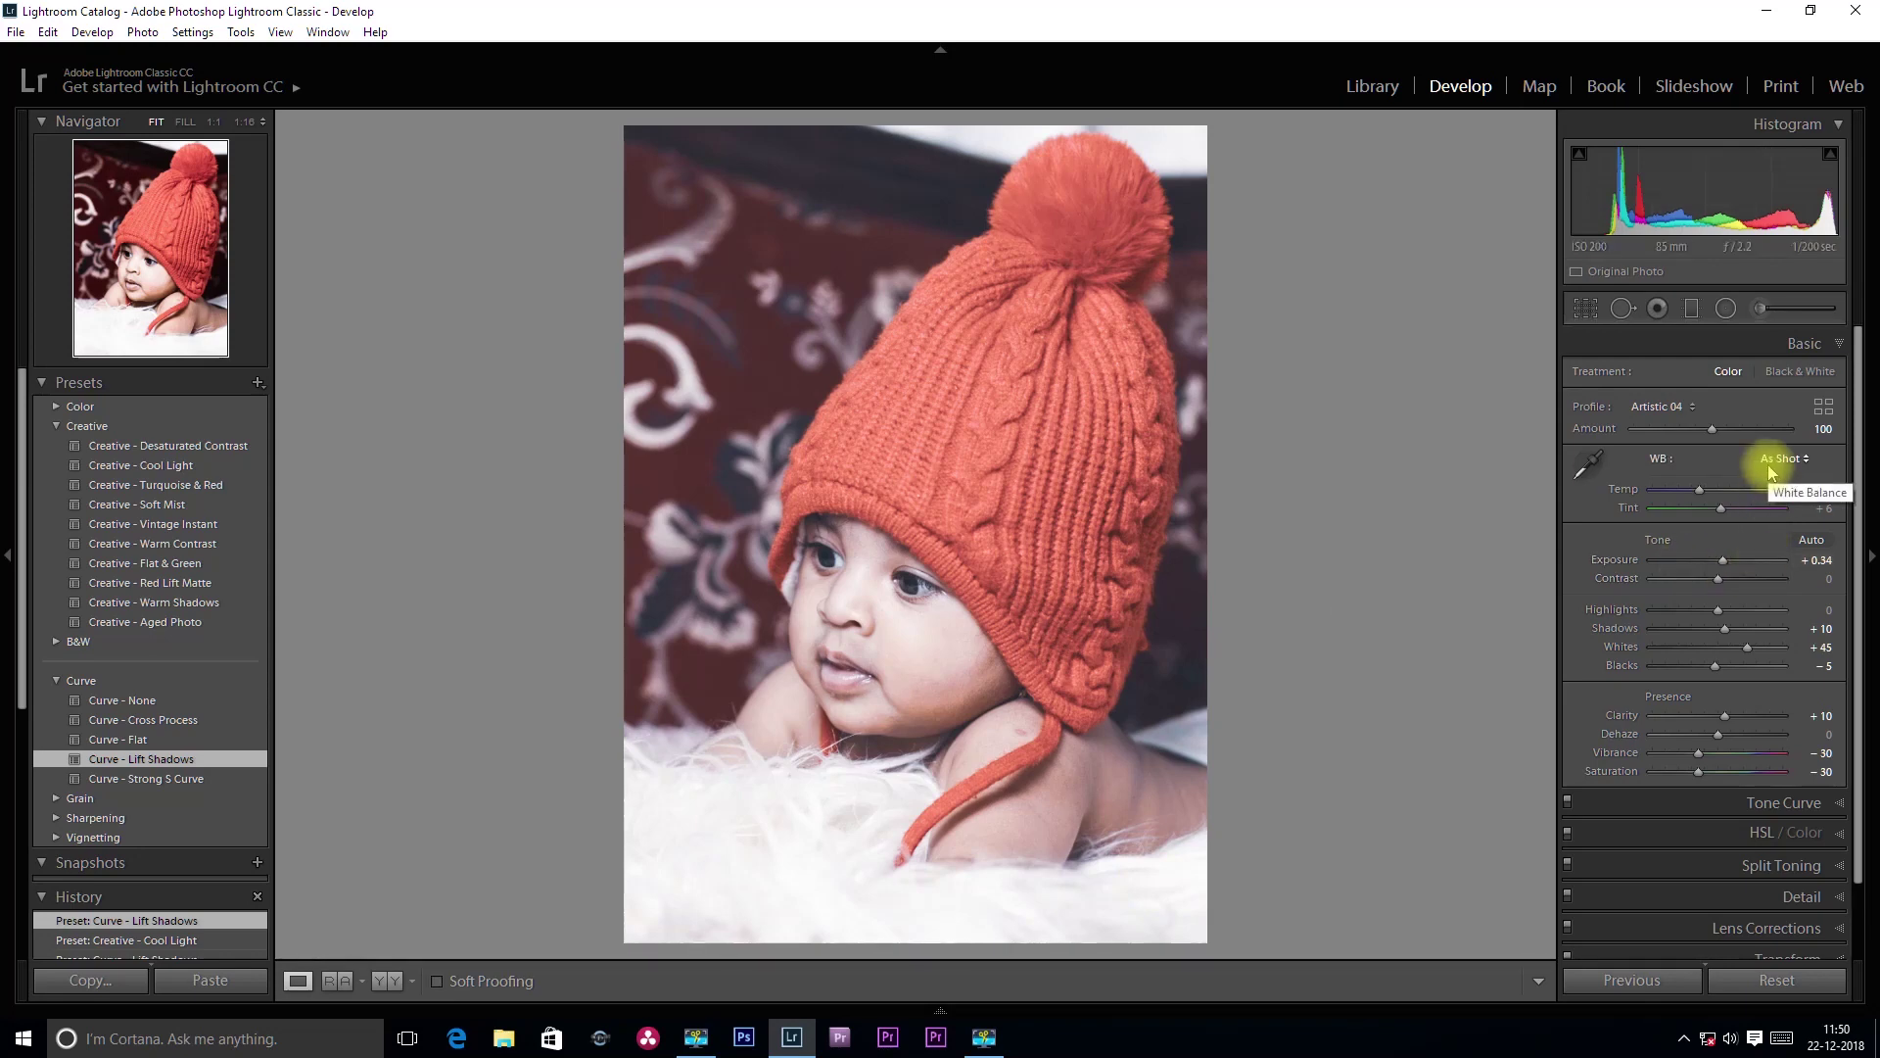
left_click(1747, 805)
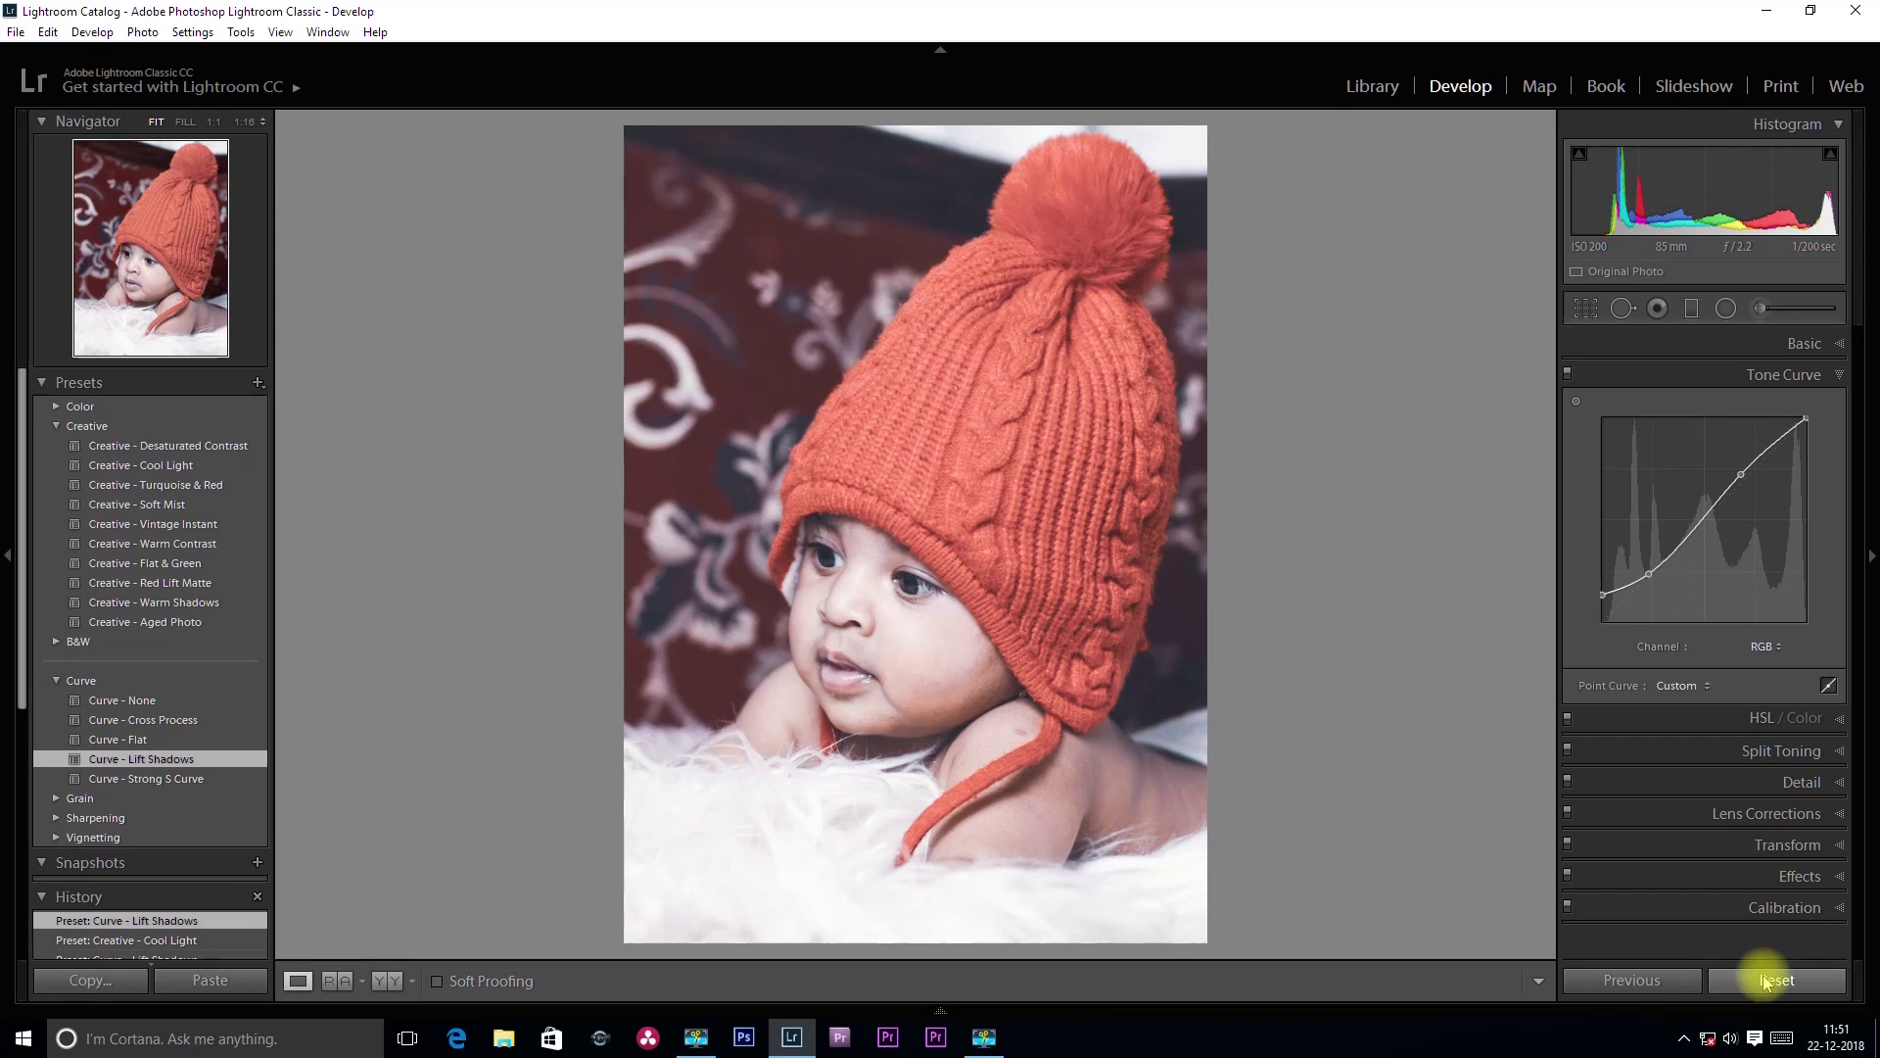
key("ctrl+z")
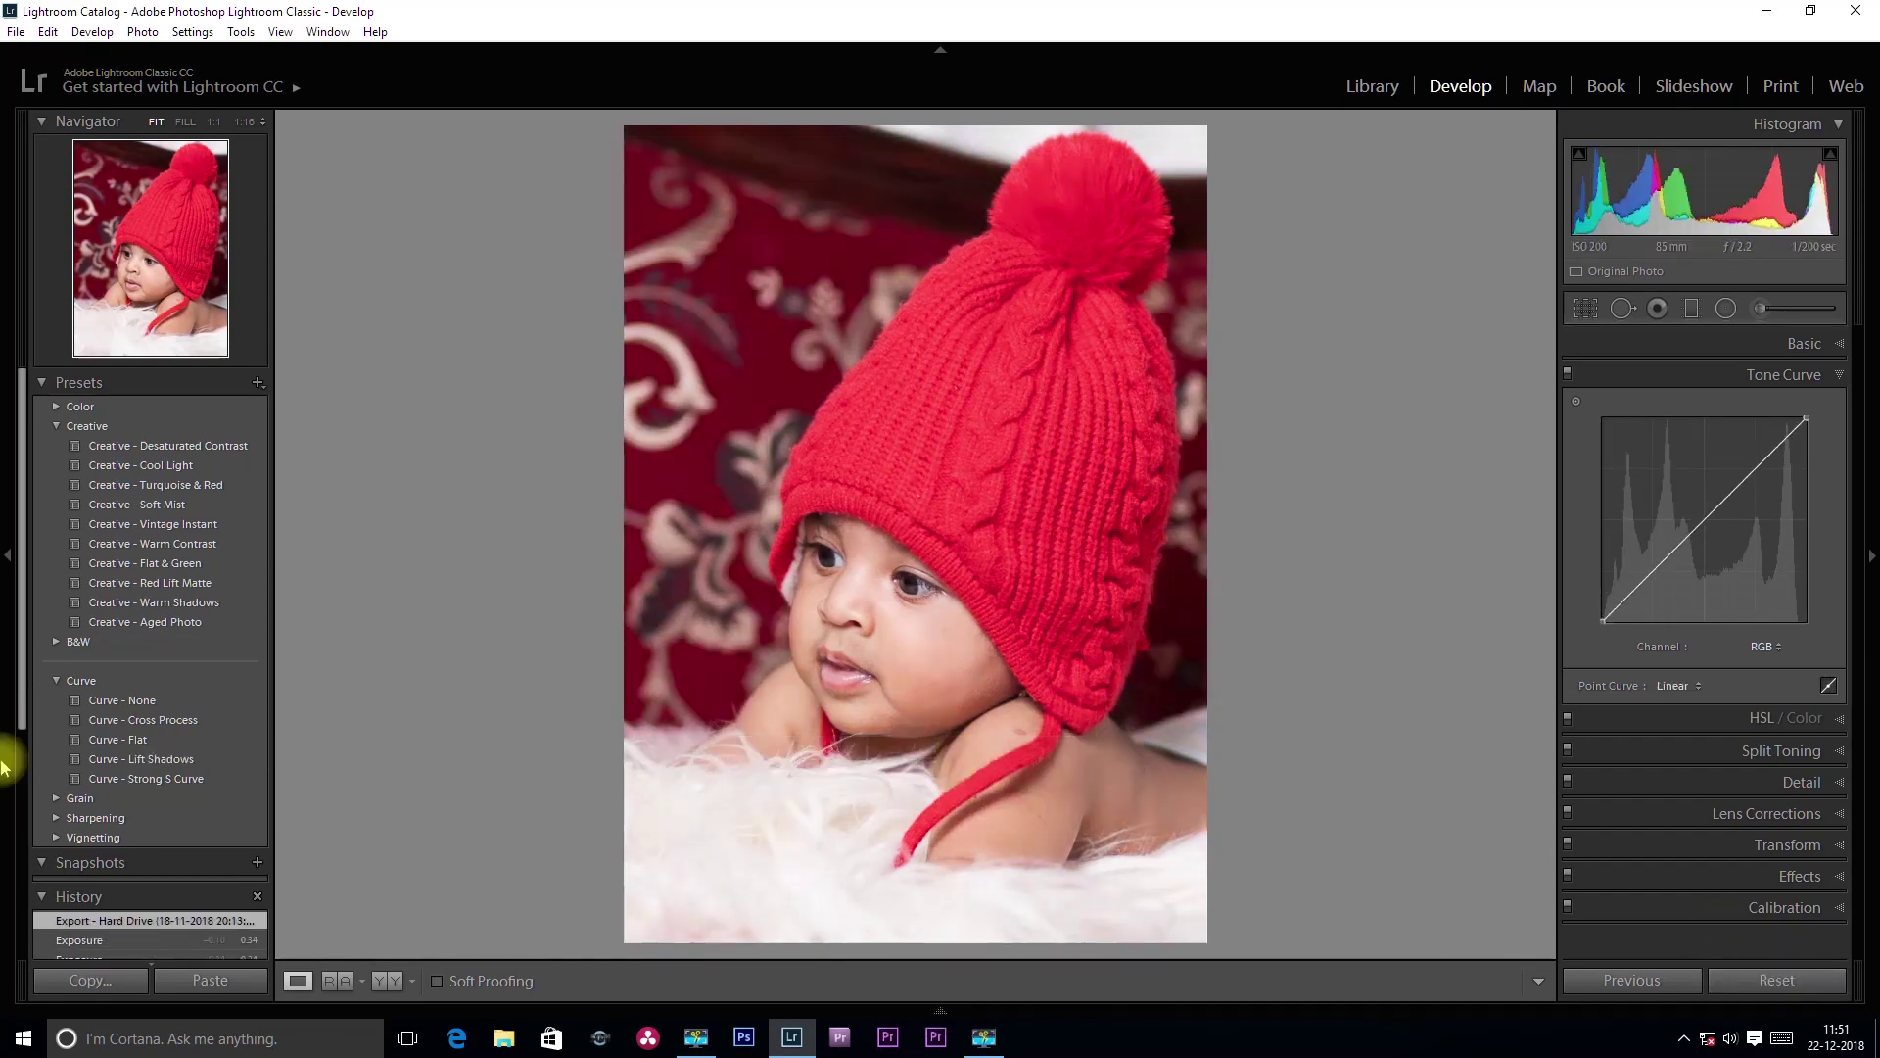
- Try Creative - Cool Light with the Basic adjustments displayed, and replace it with the Creative - Flat & Green preset
left_click(187, 466)
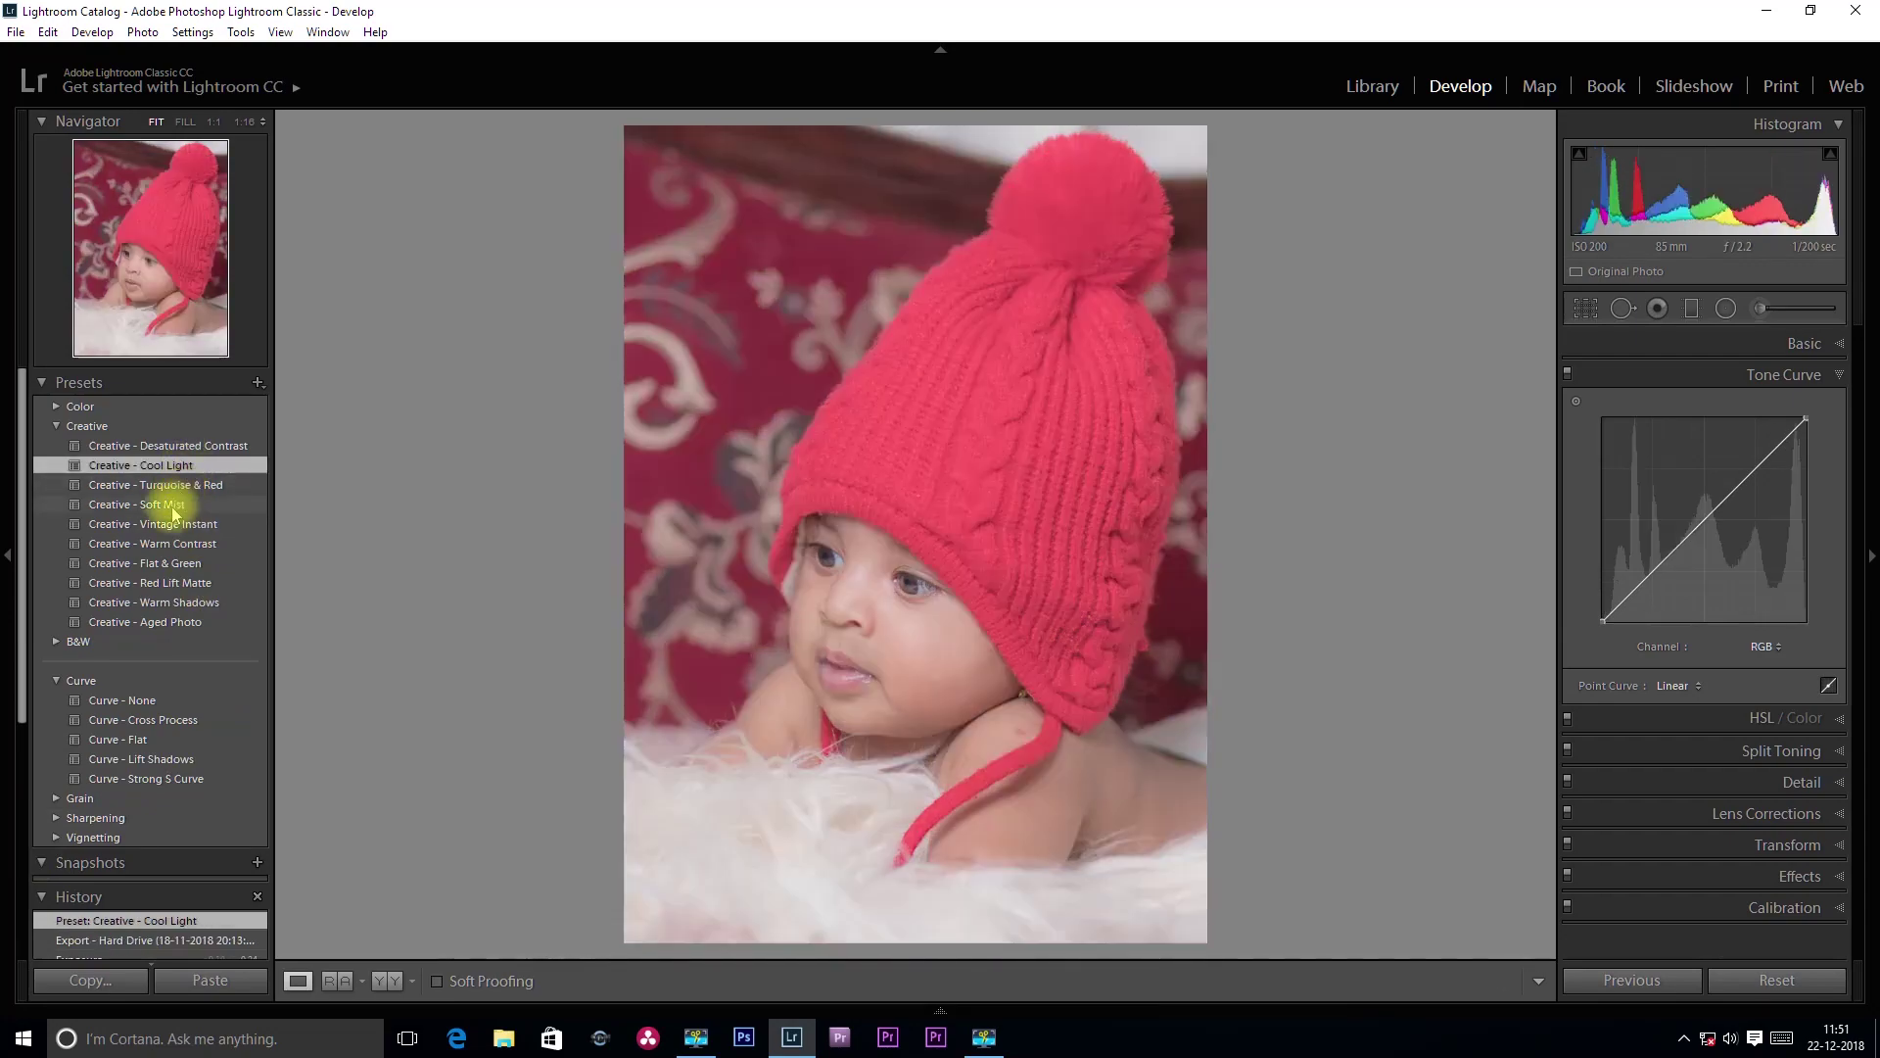
left_click(1807, 345)
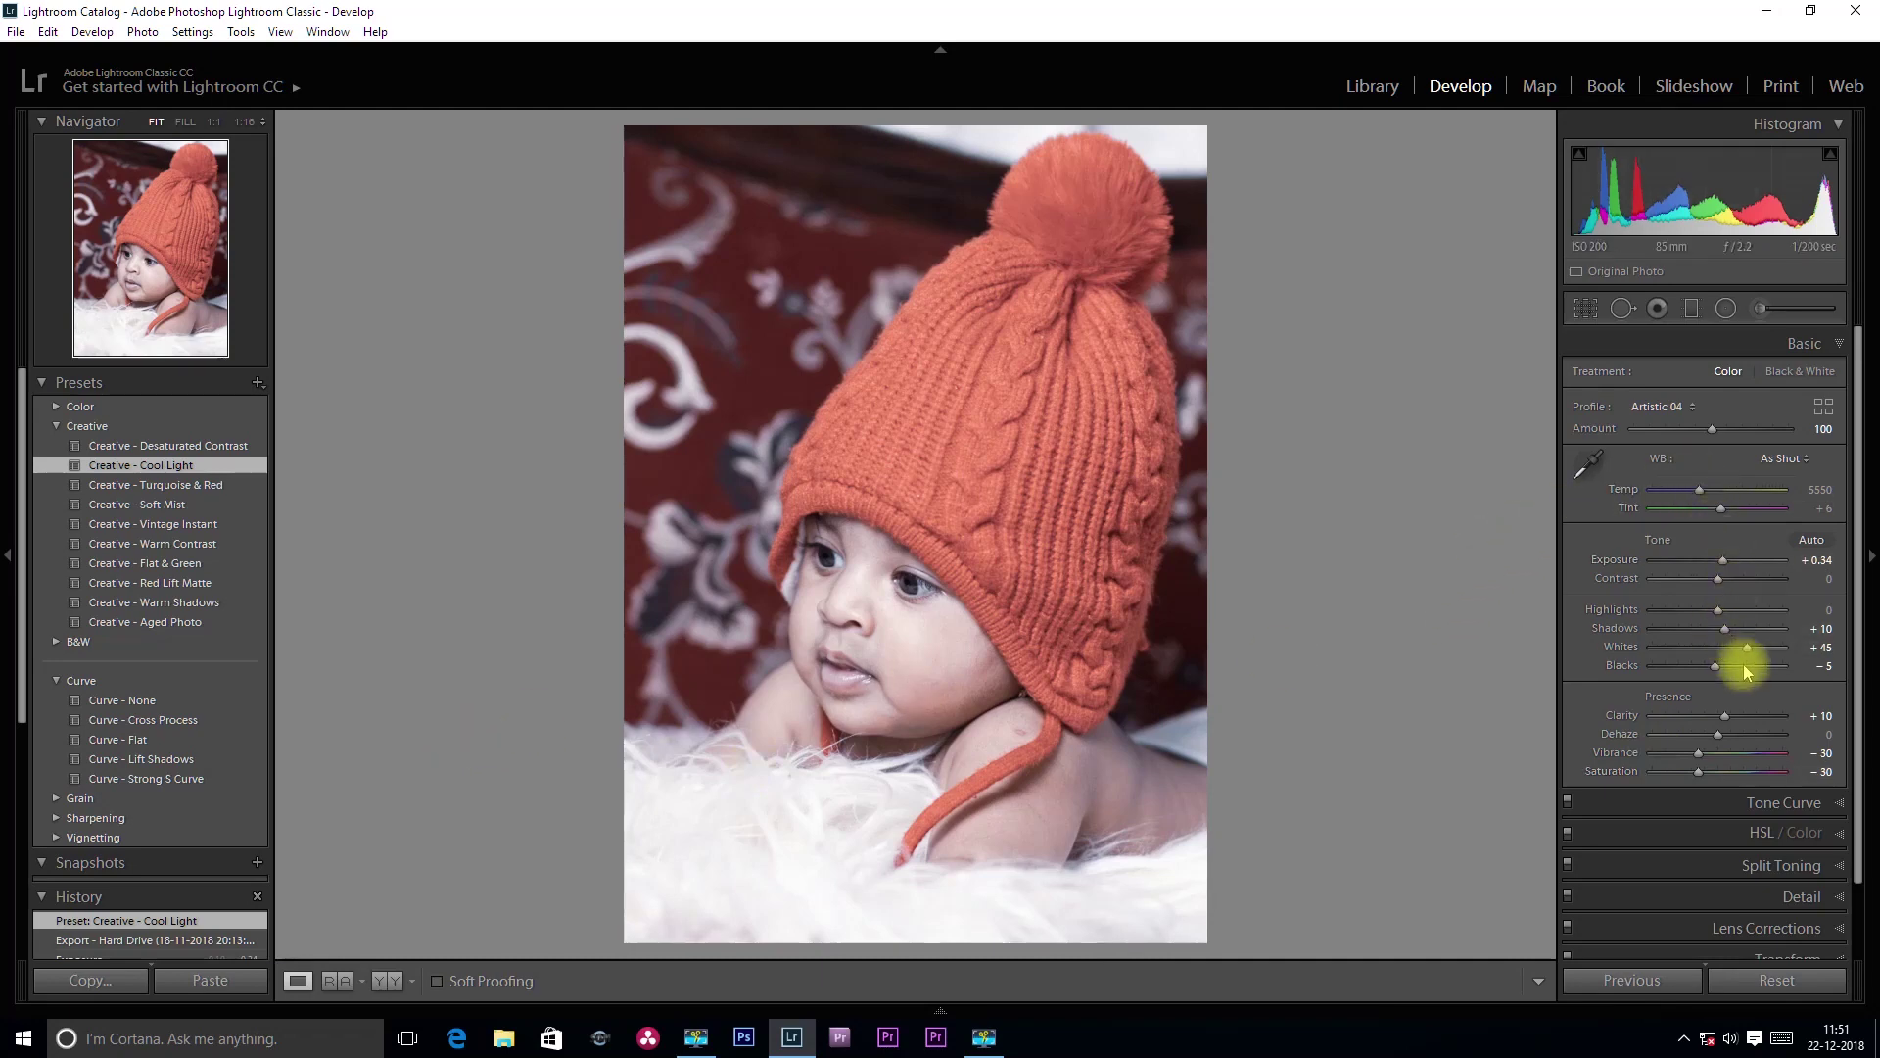
left_click(152, 563)
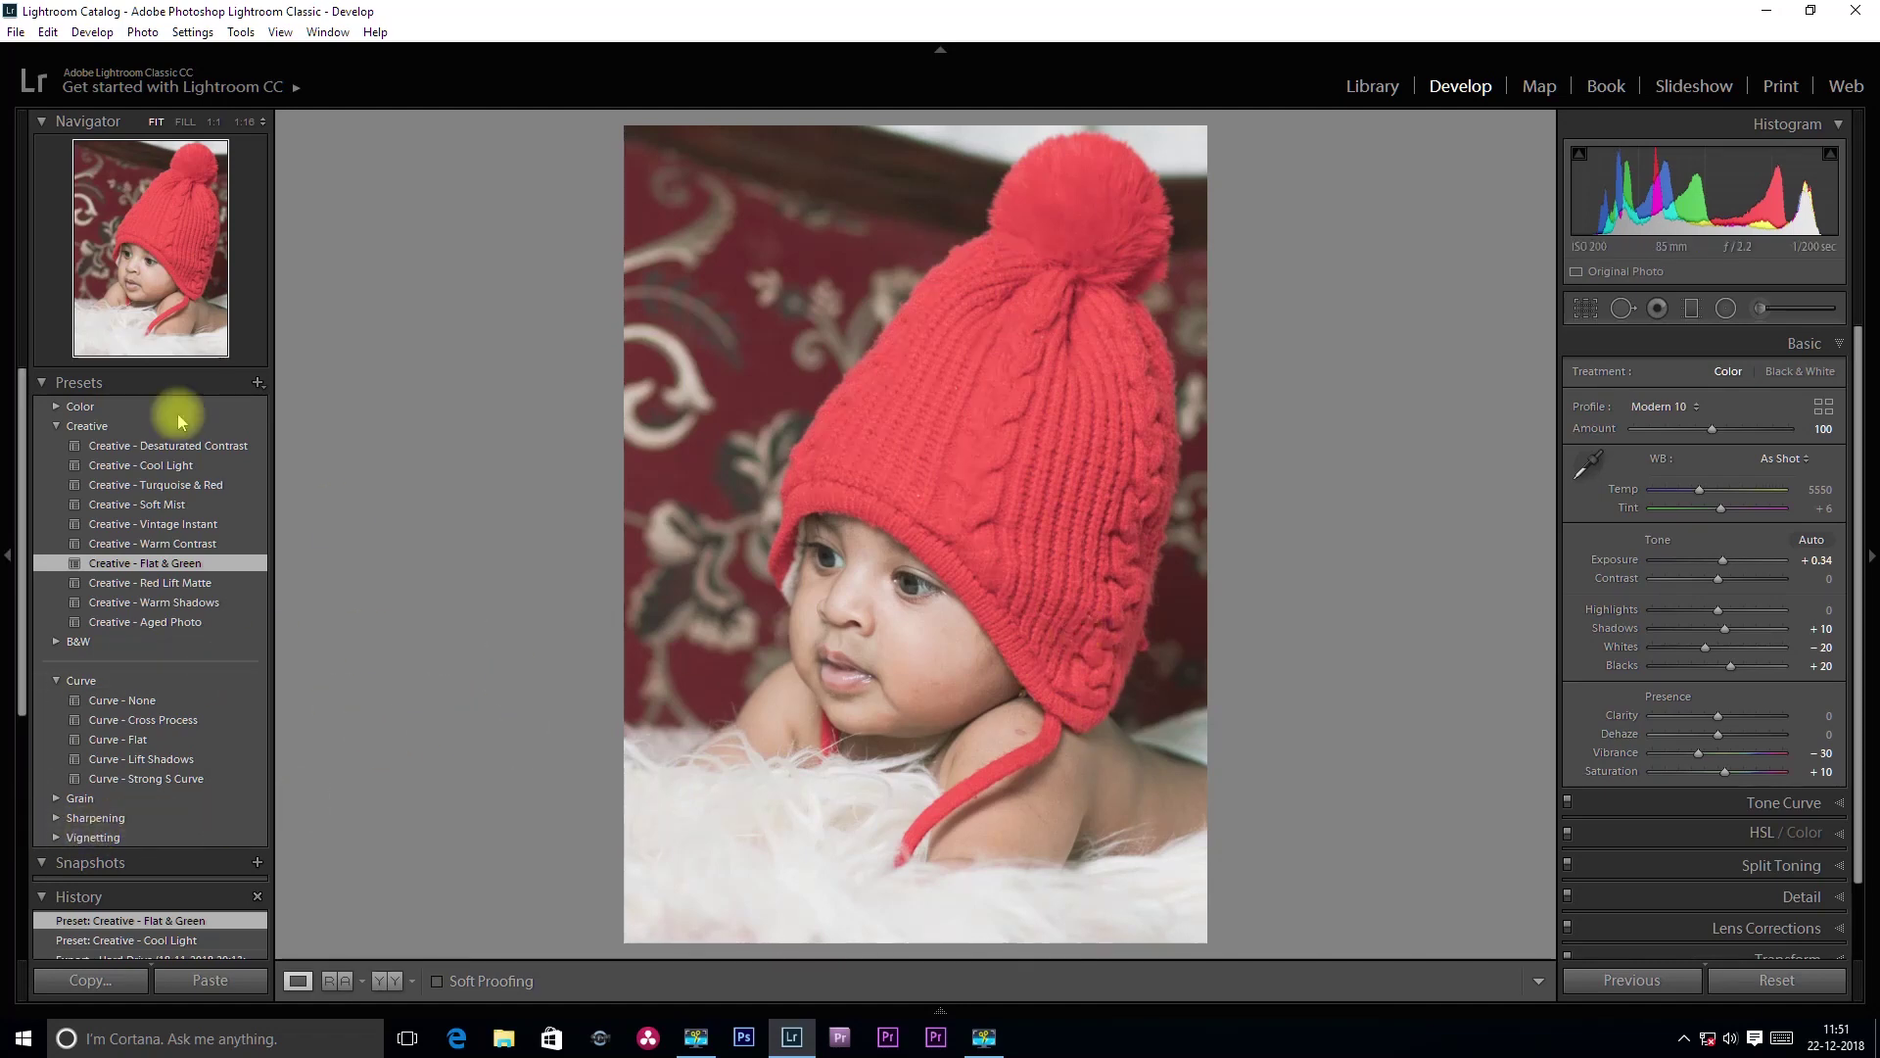
left_click(56, 425)
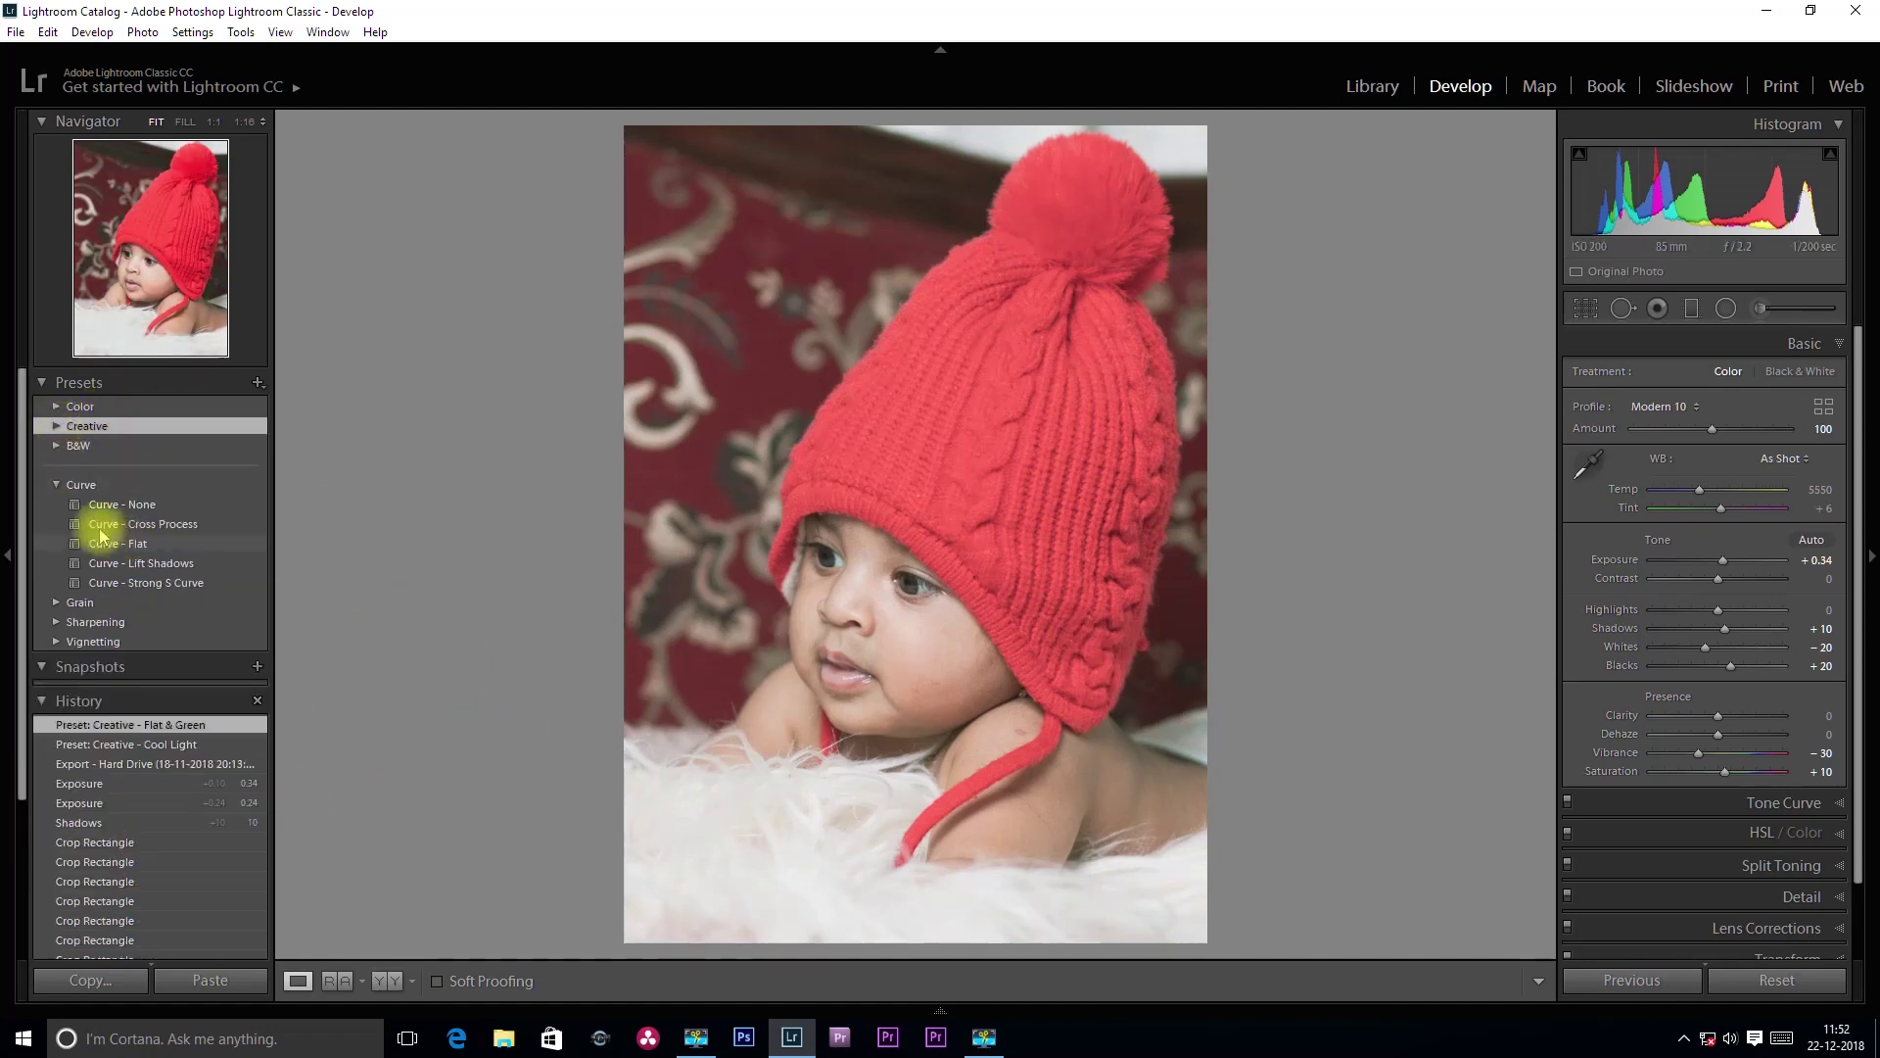
left_click(56, 483)
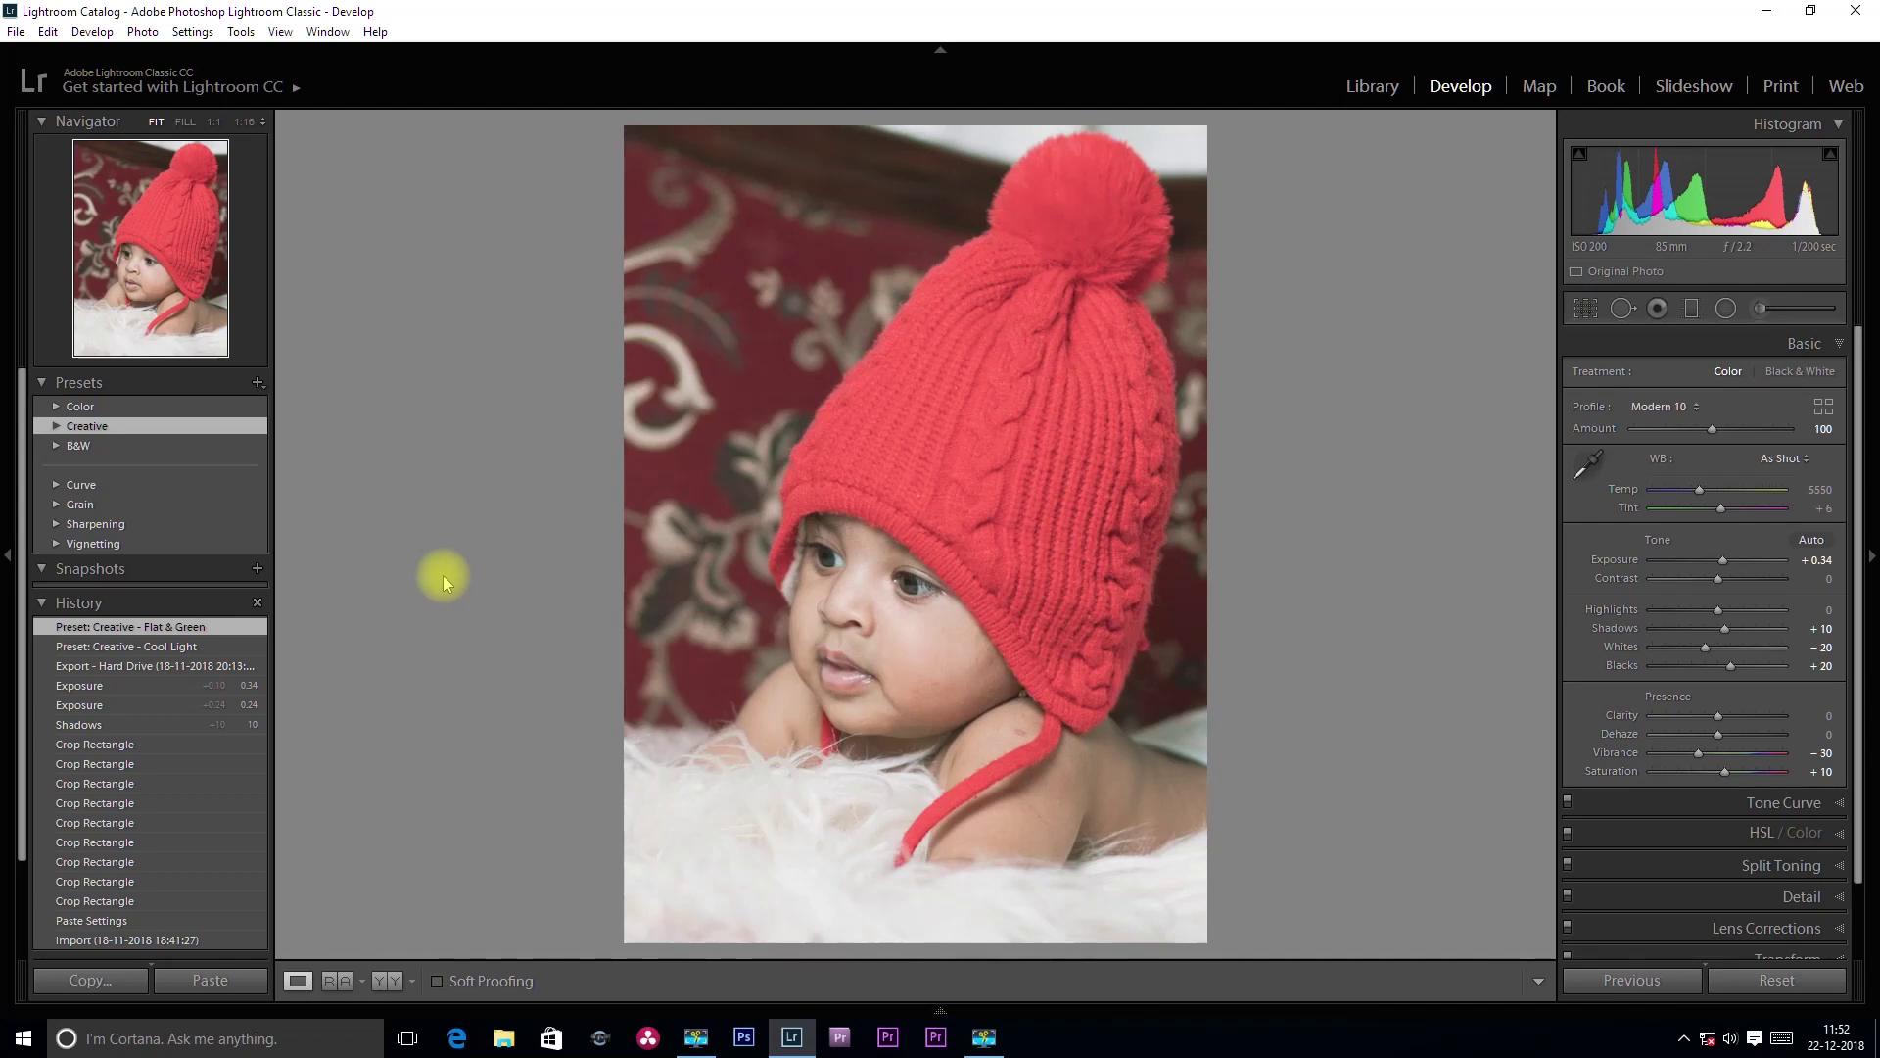
- Look at the dialog for importing presets and close it without importing anything
left_click(258, 384)
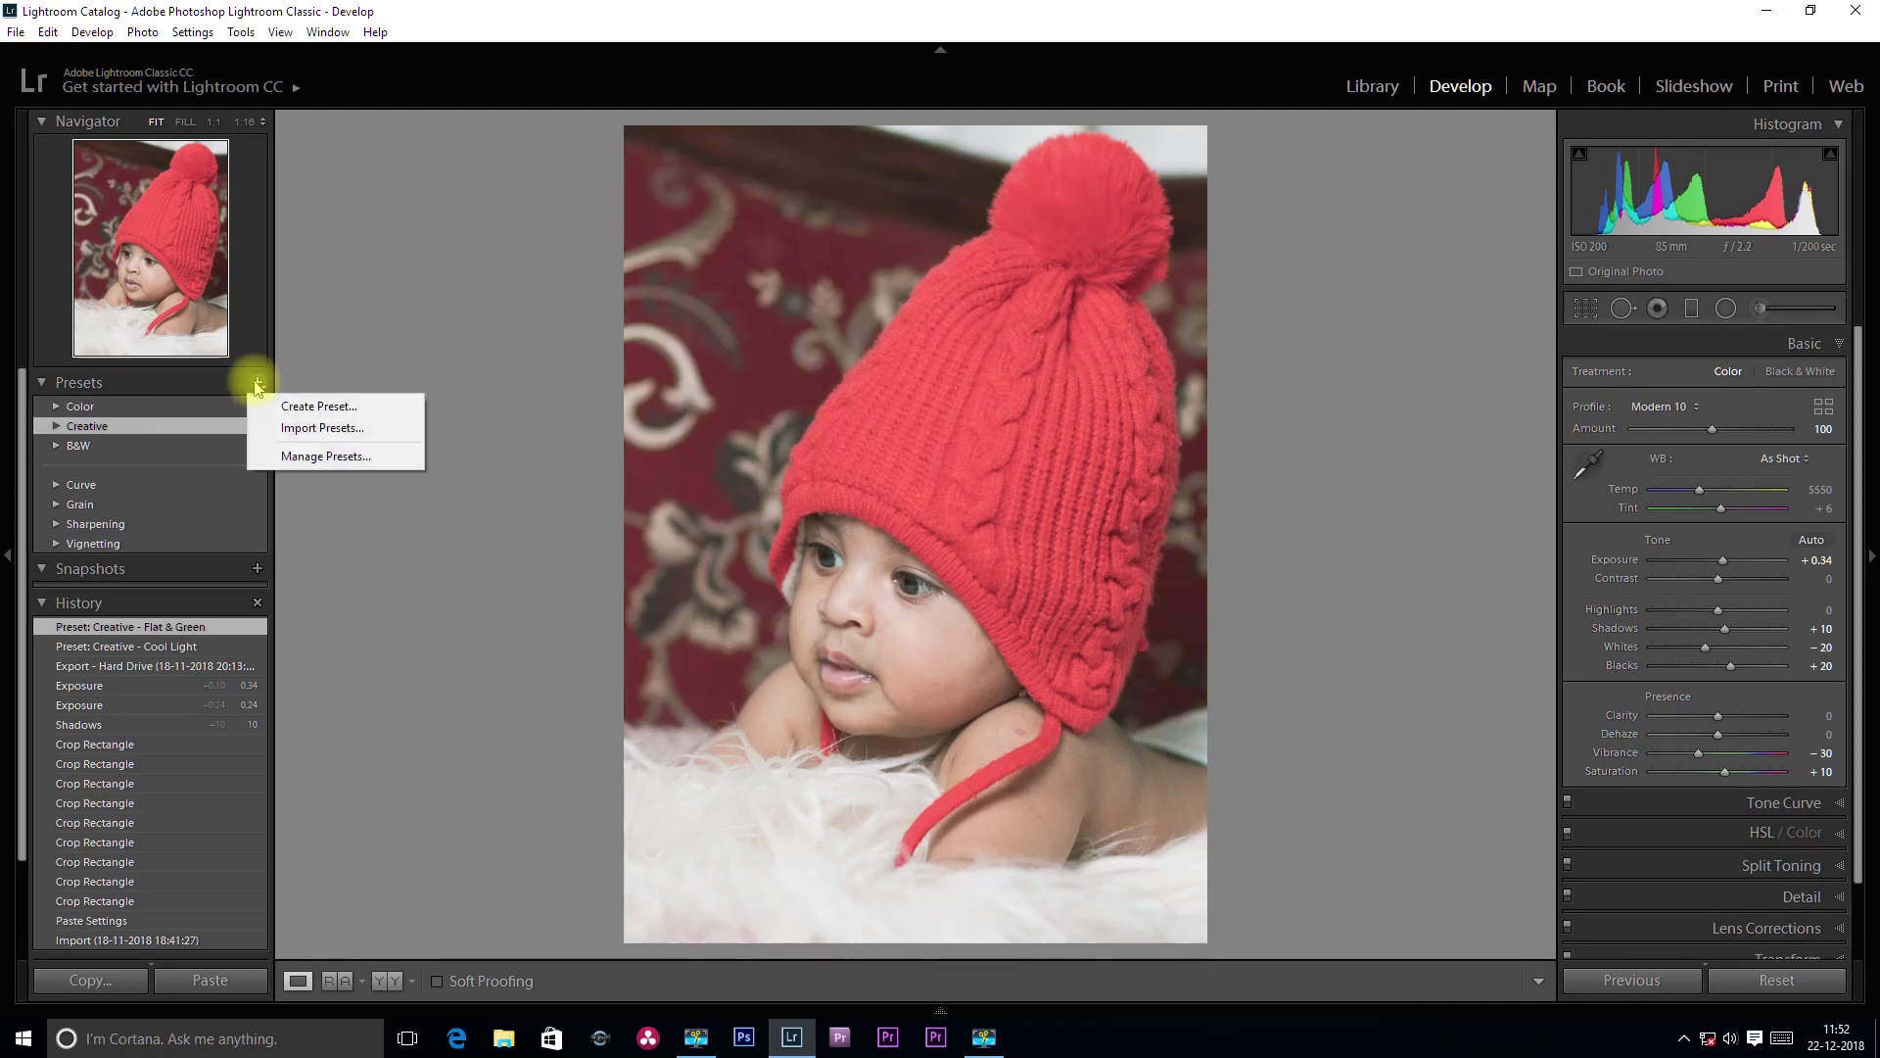
left_click(308, 431)
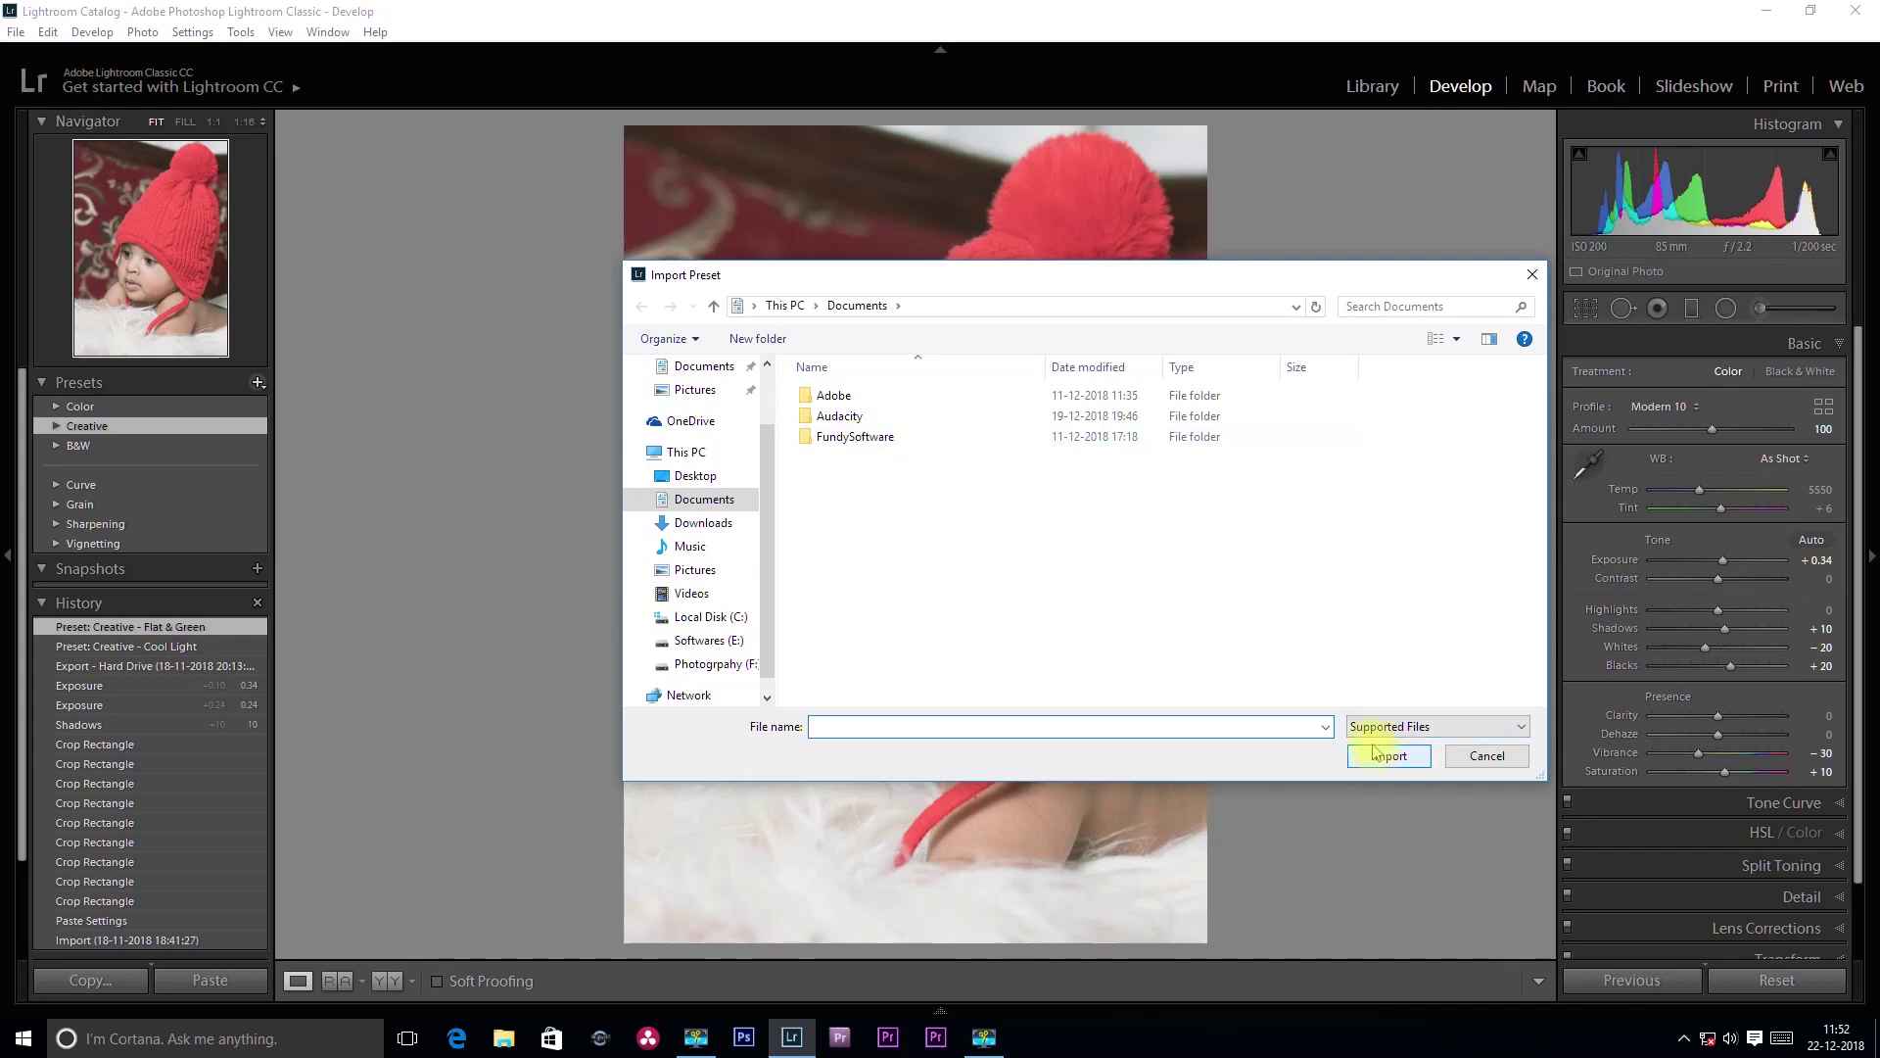
left_click(1533, 274)
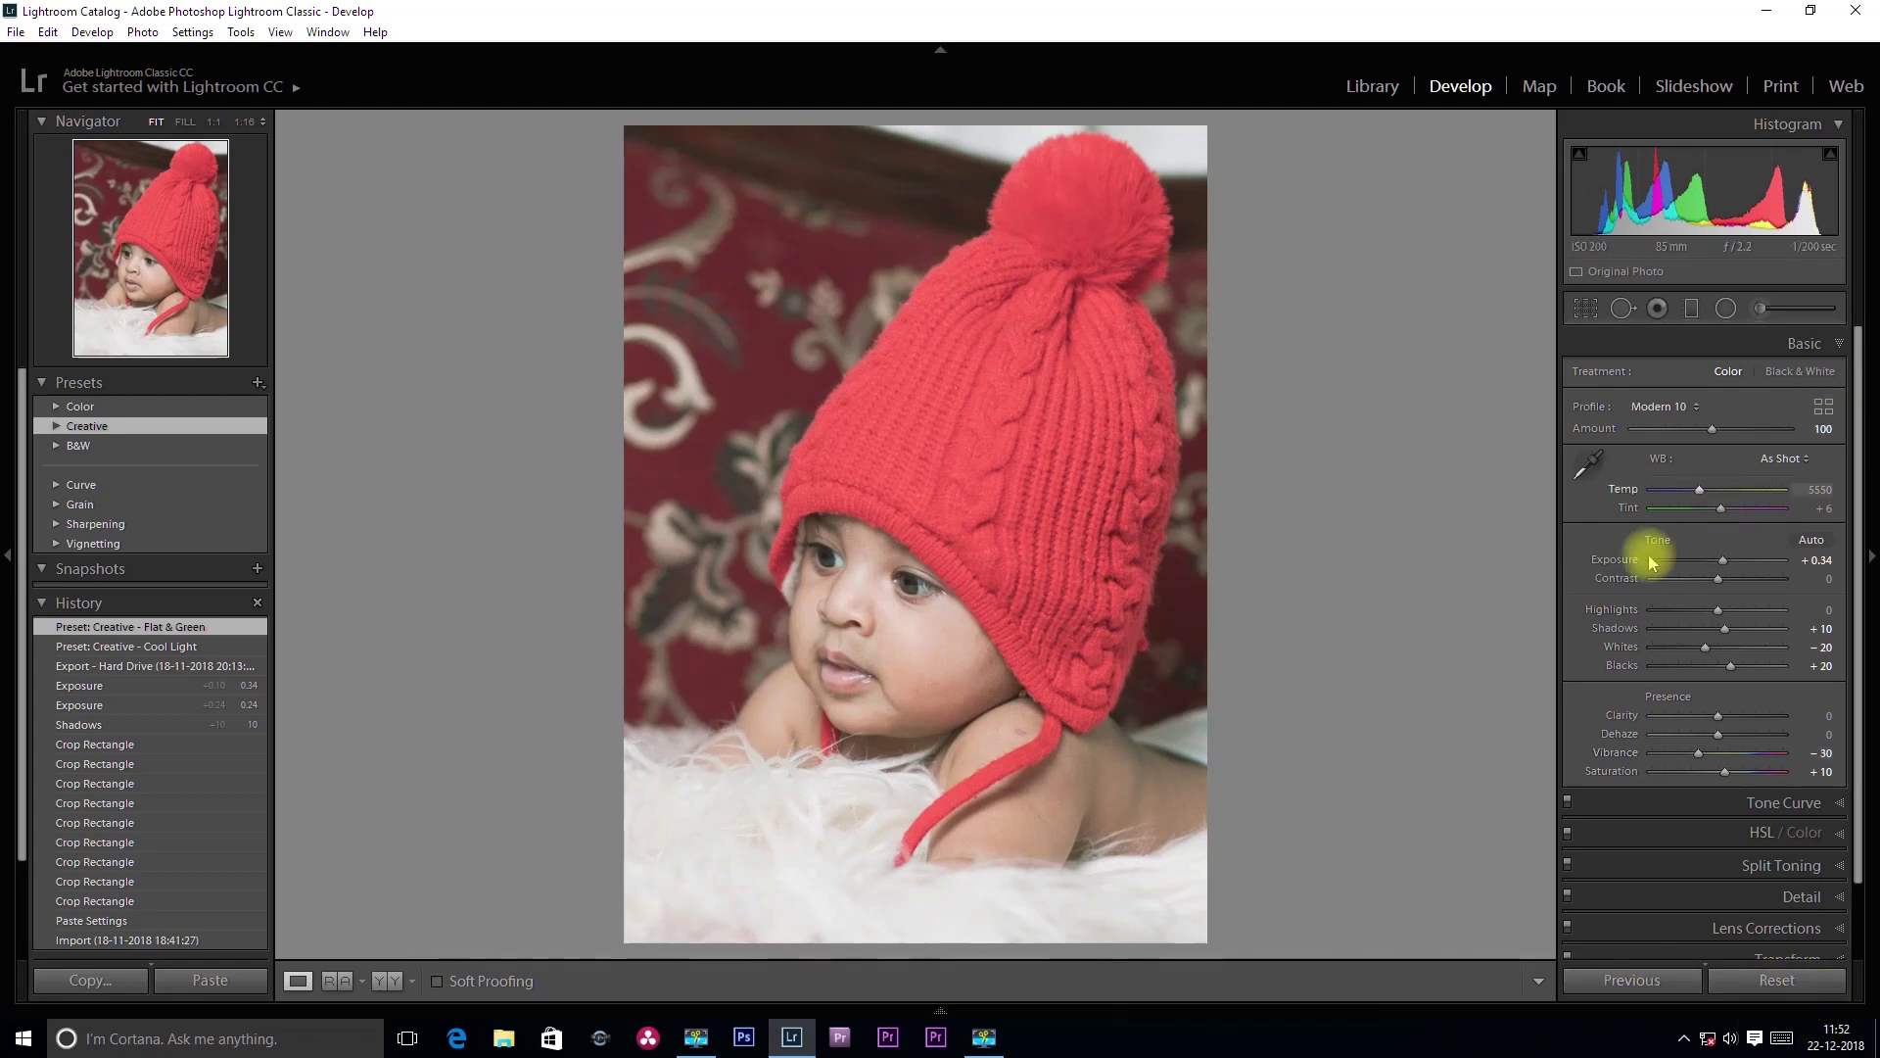
- Apply the Creative - Cool Light preset to the photo in place of Flat & Green
left_click(57, 427)
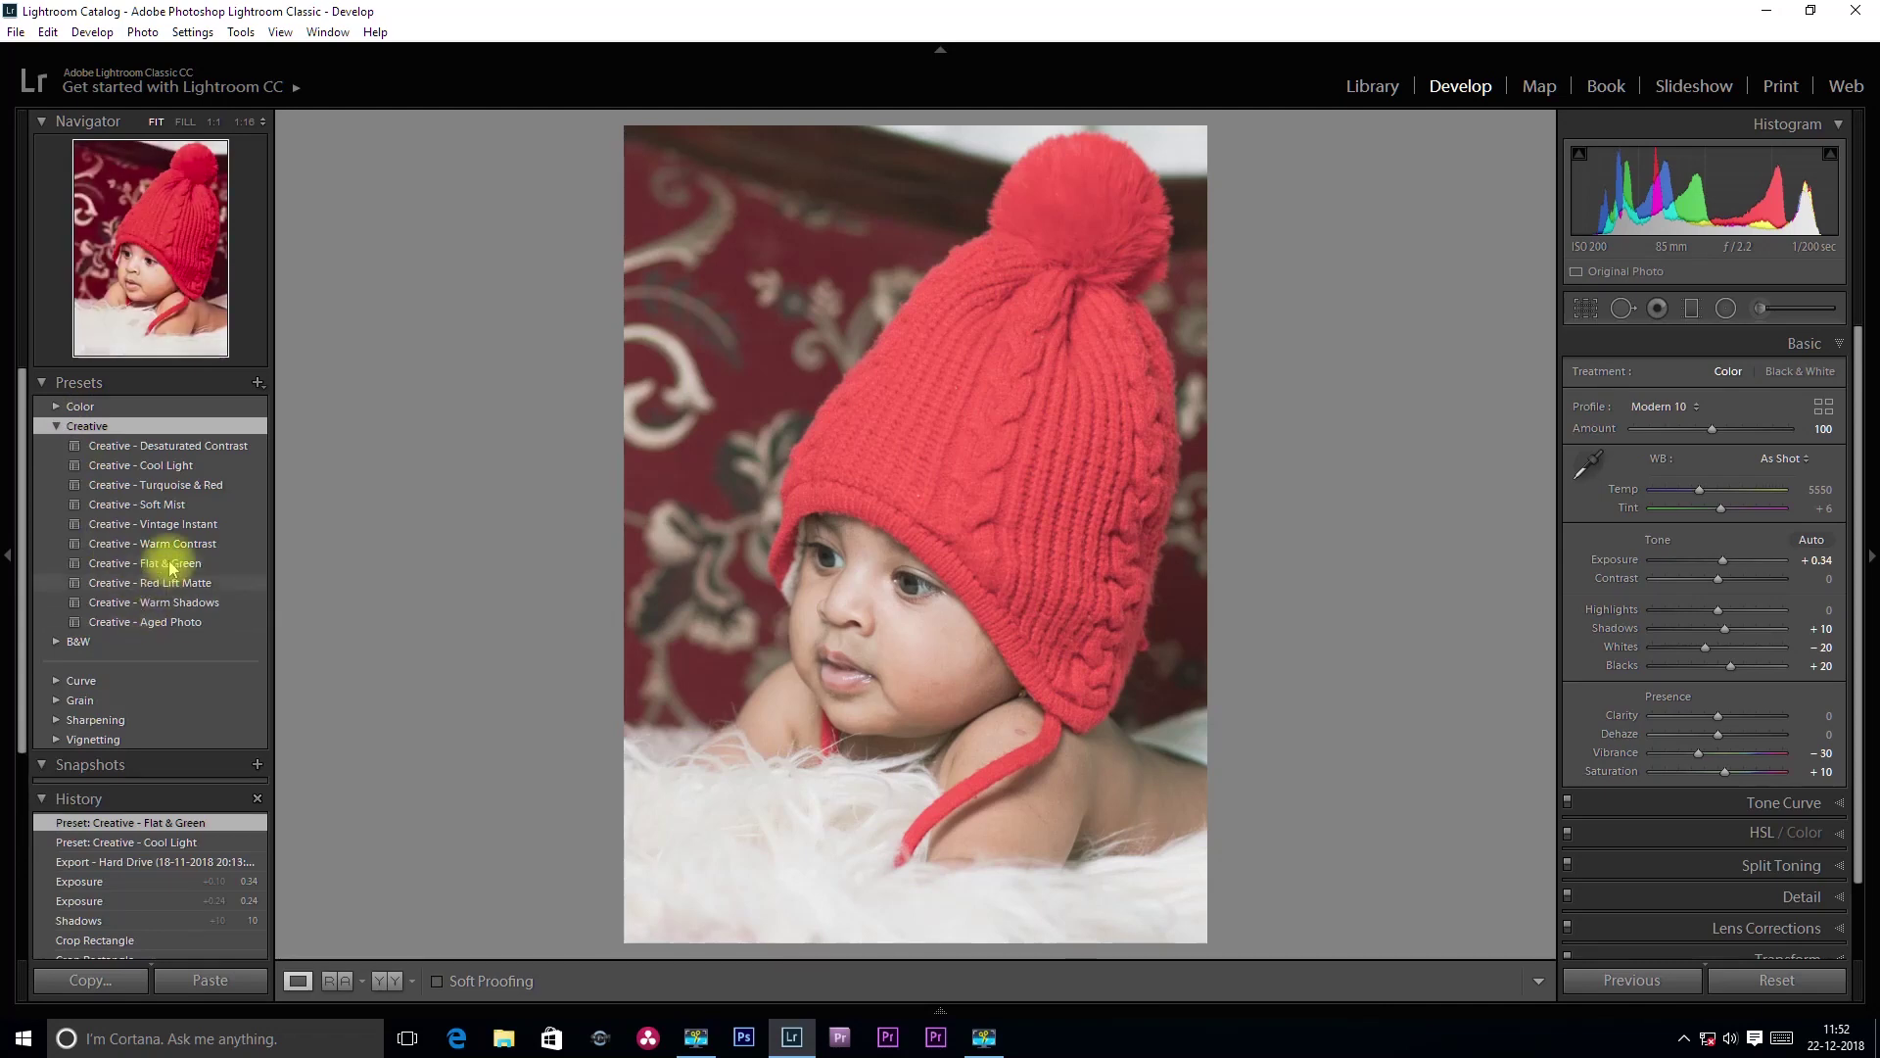
left_click(184, 467)
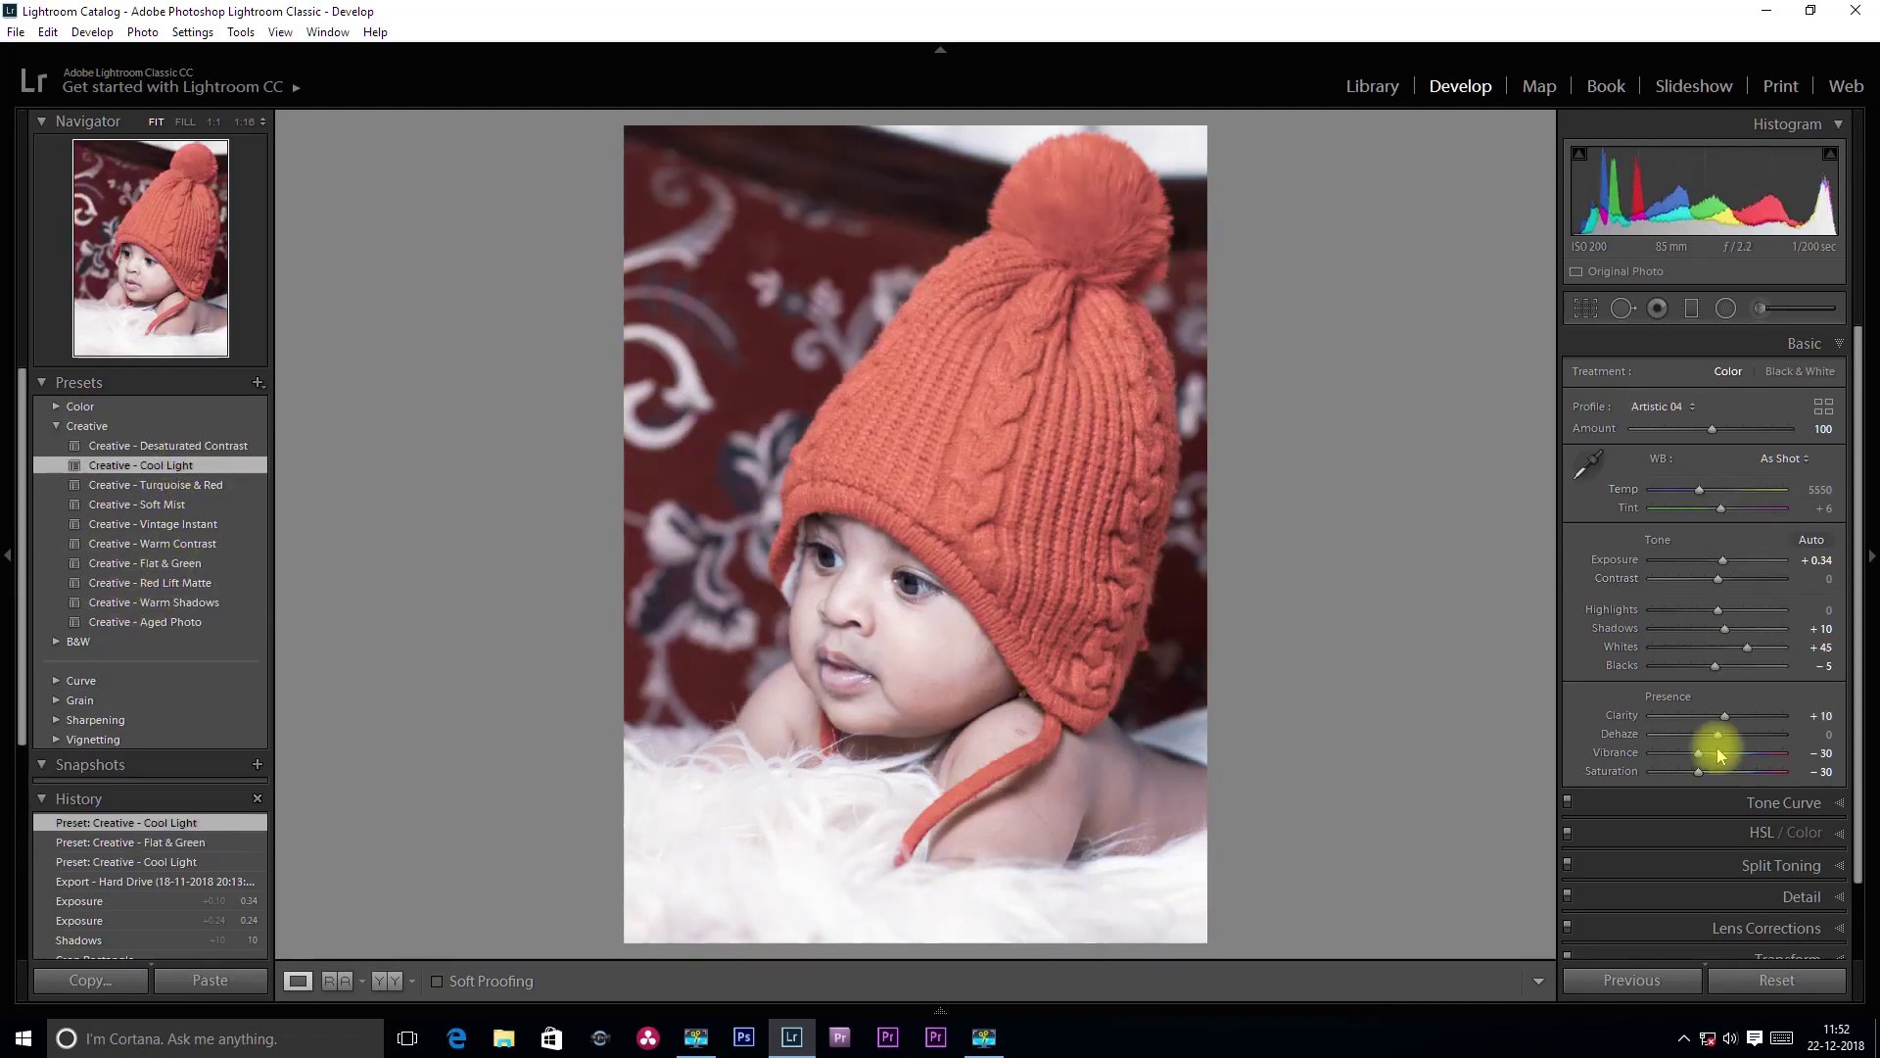
- Open the Profile Browser and preview the Adobe Raw profiles on the photo
left_click(1823, 411)
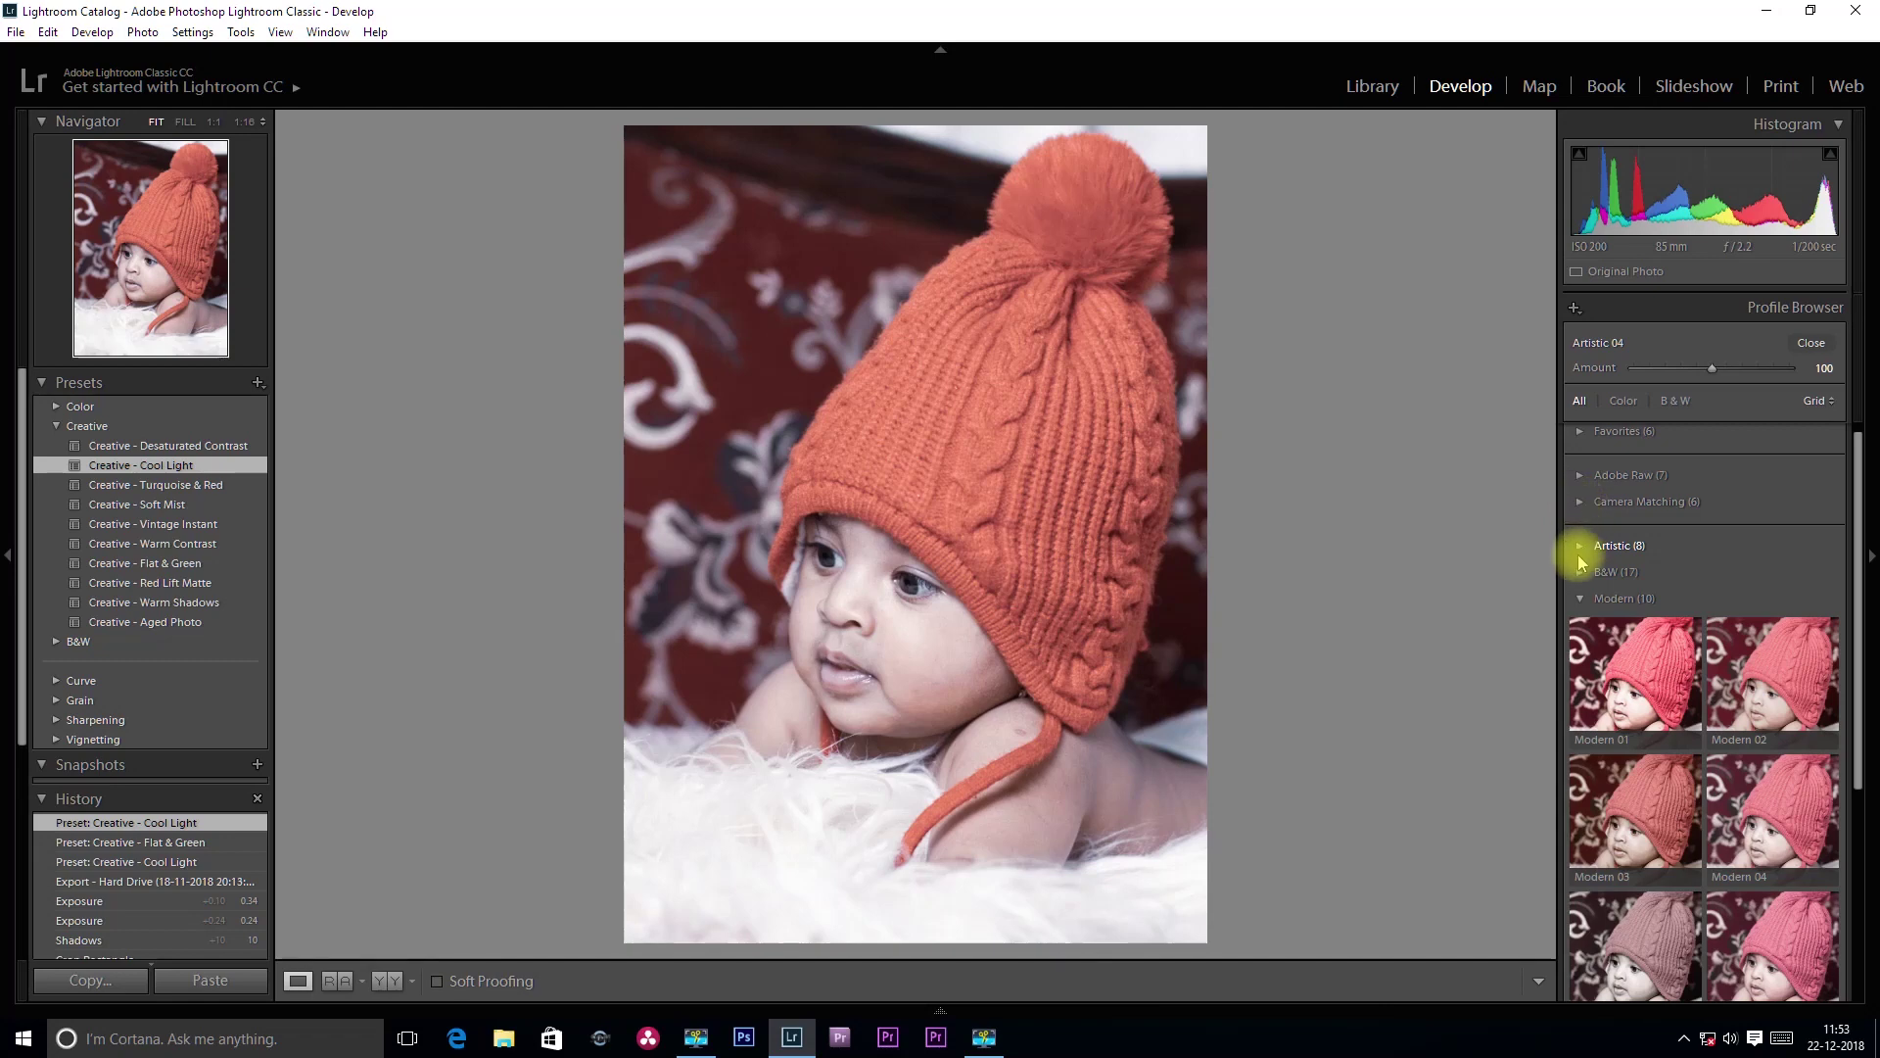
scroll(1853, 548, "up", 1)
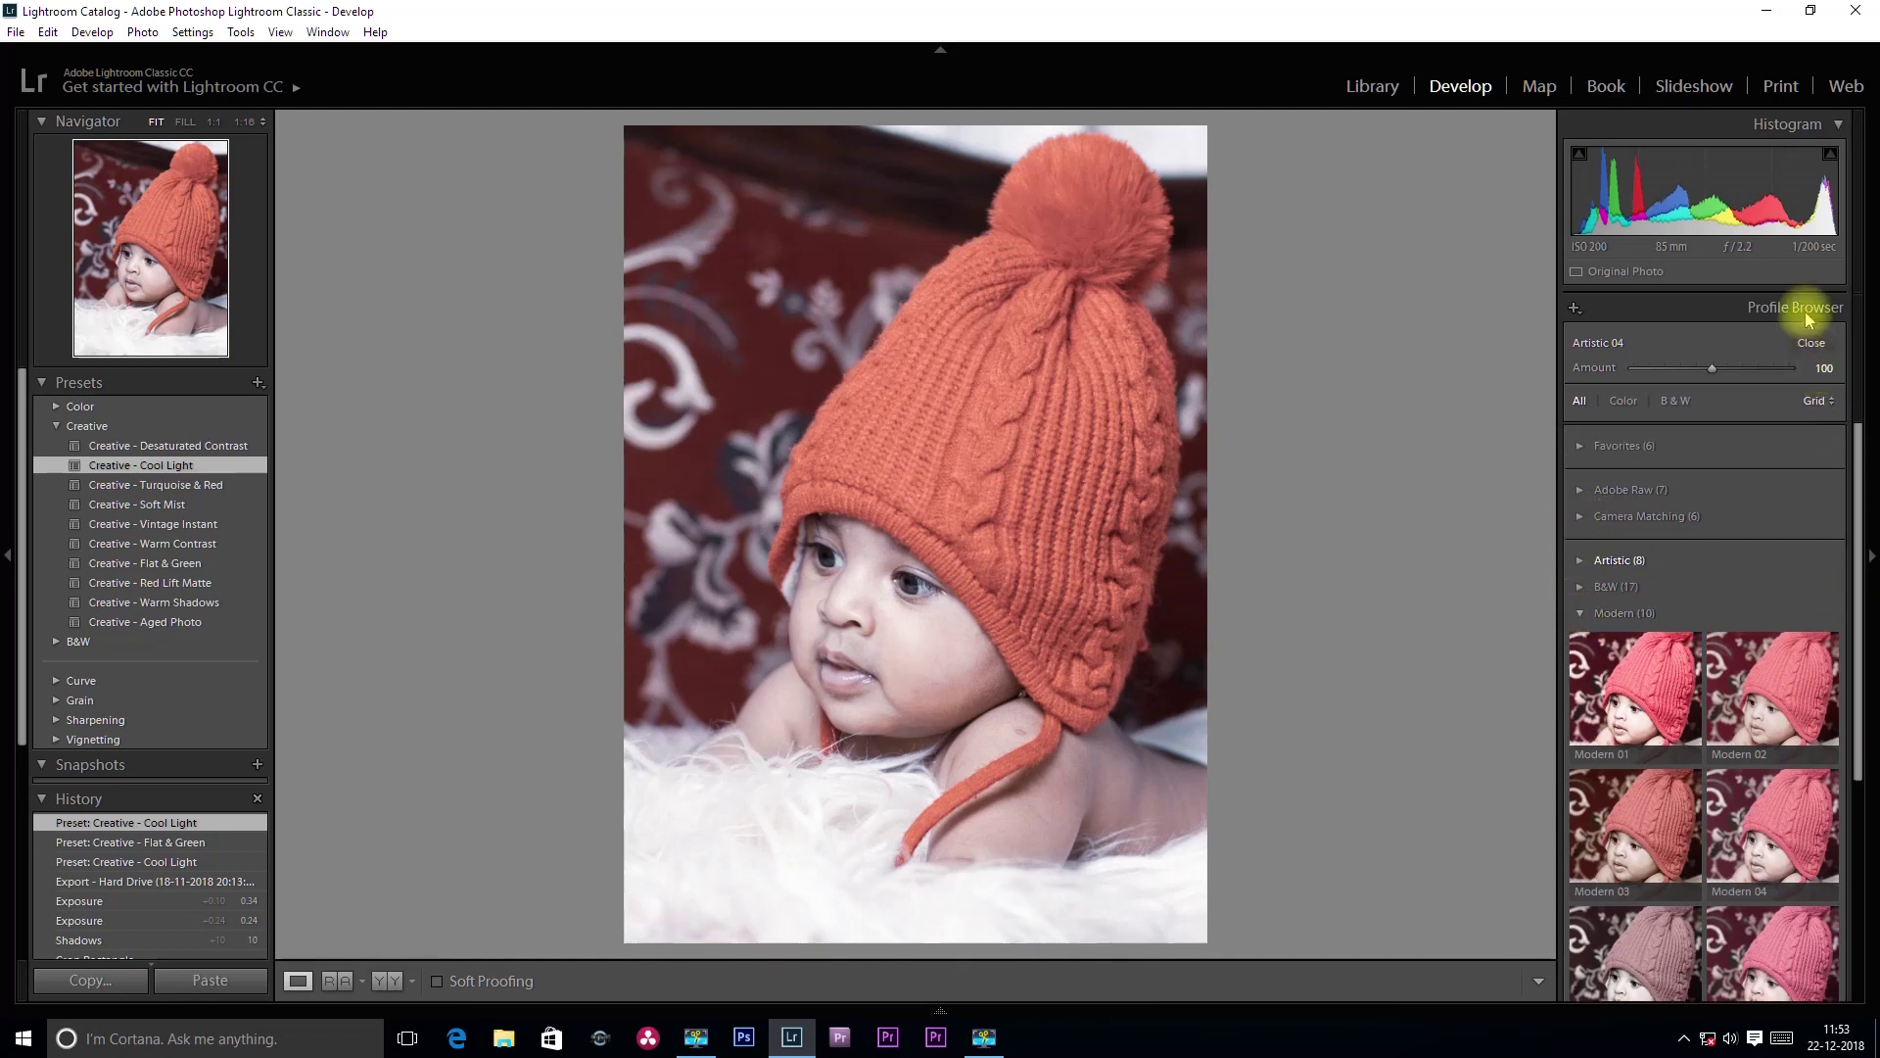
left_click(1581, 496)
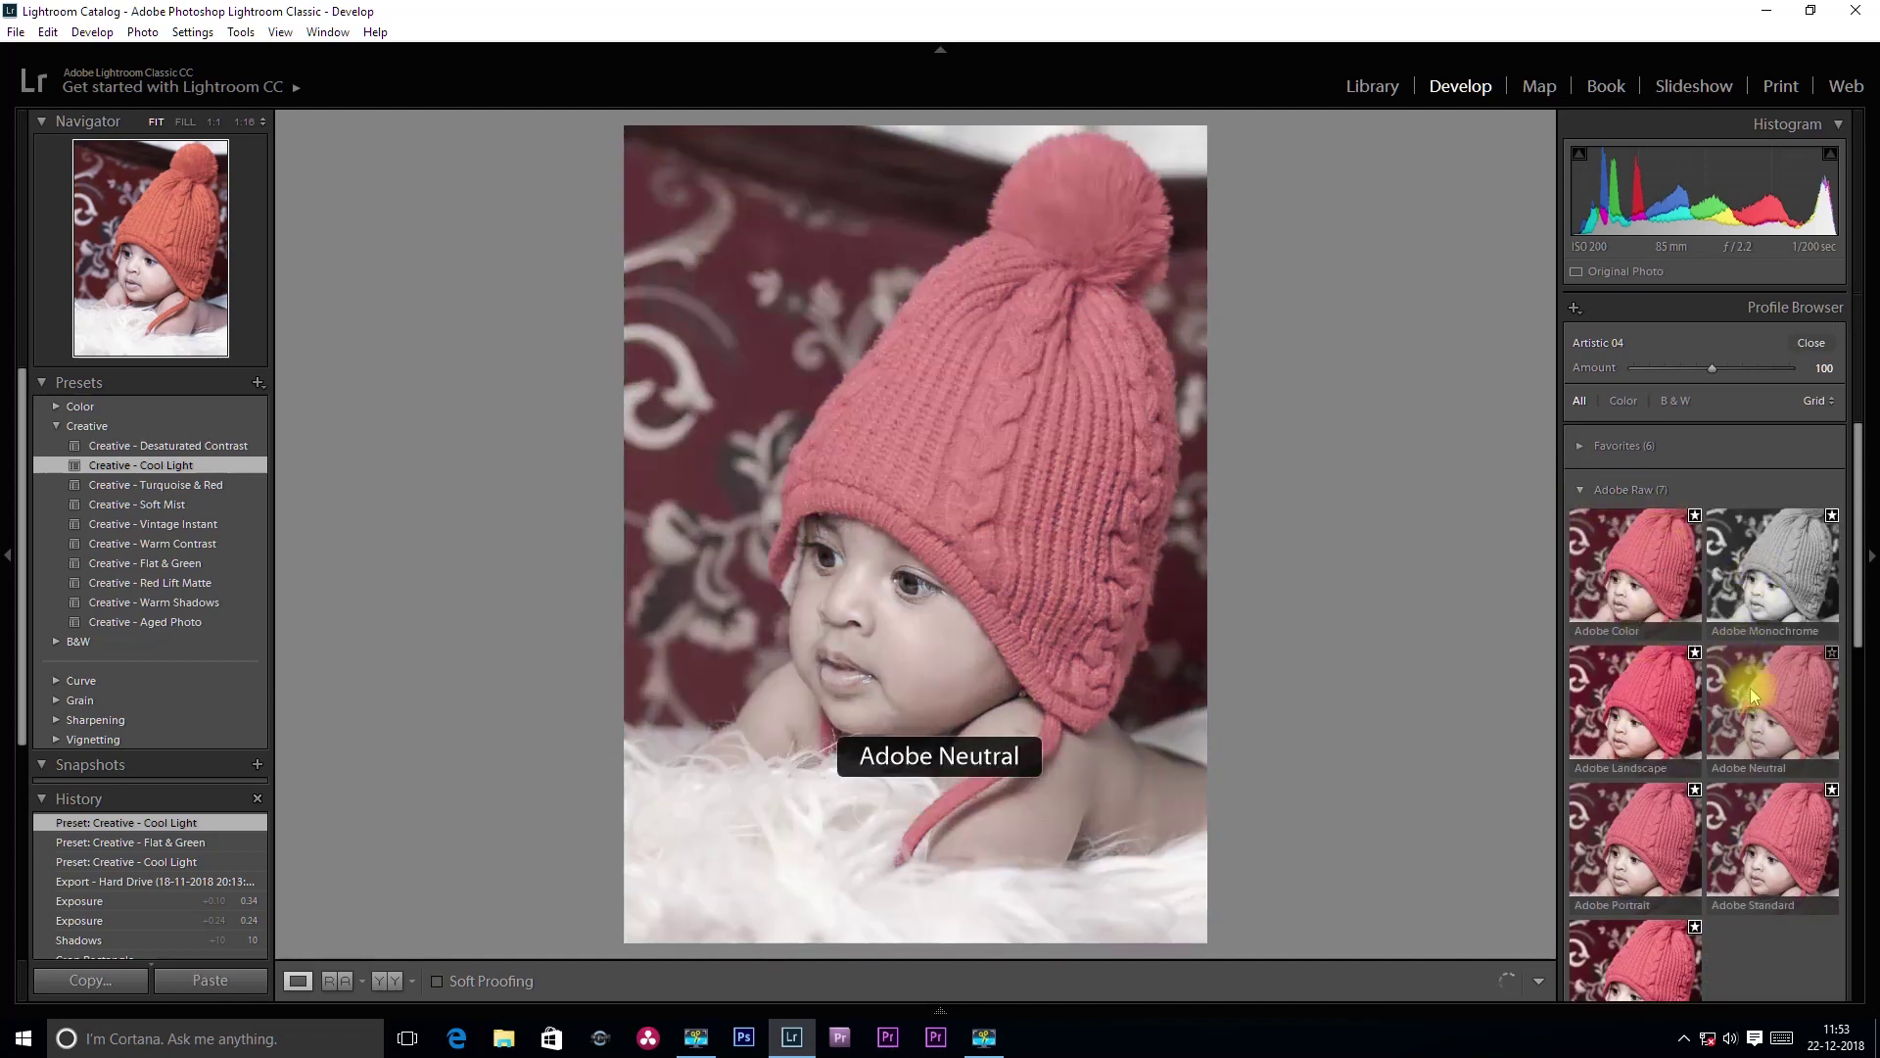
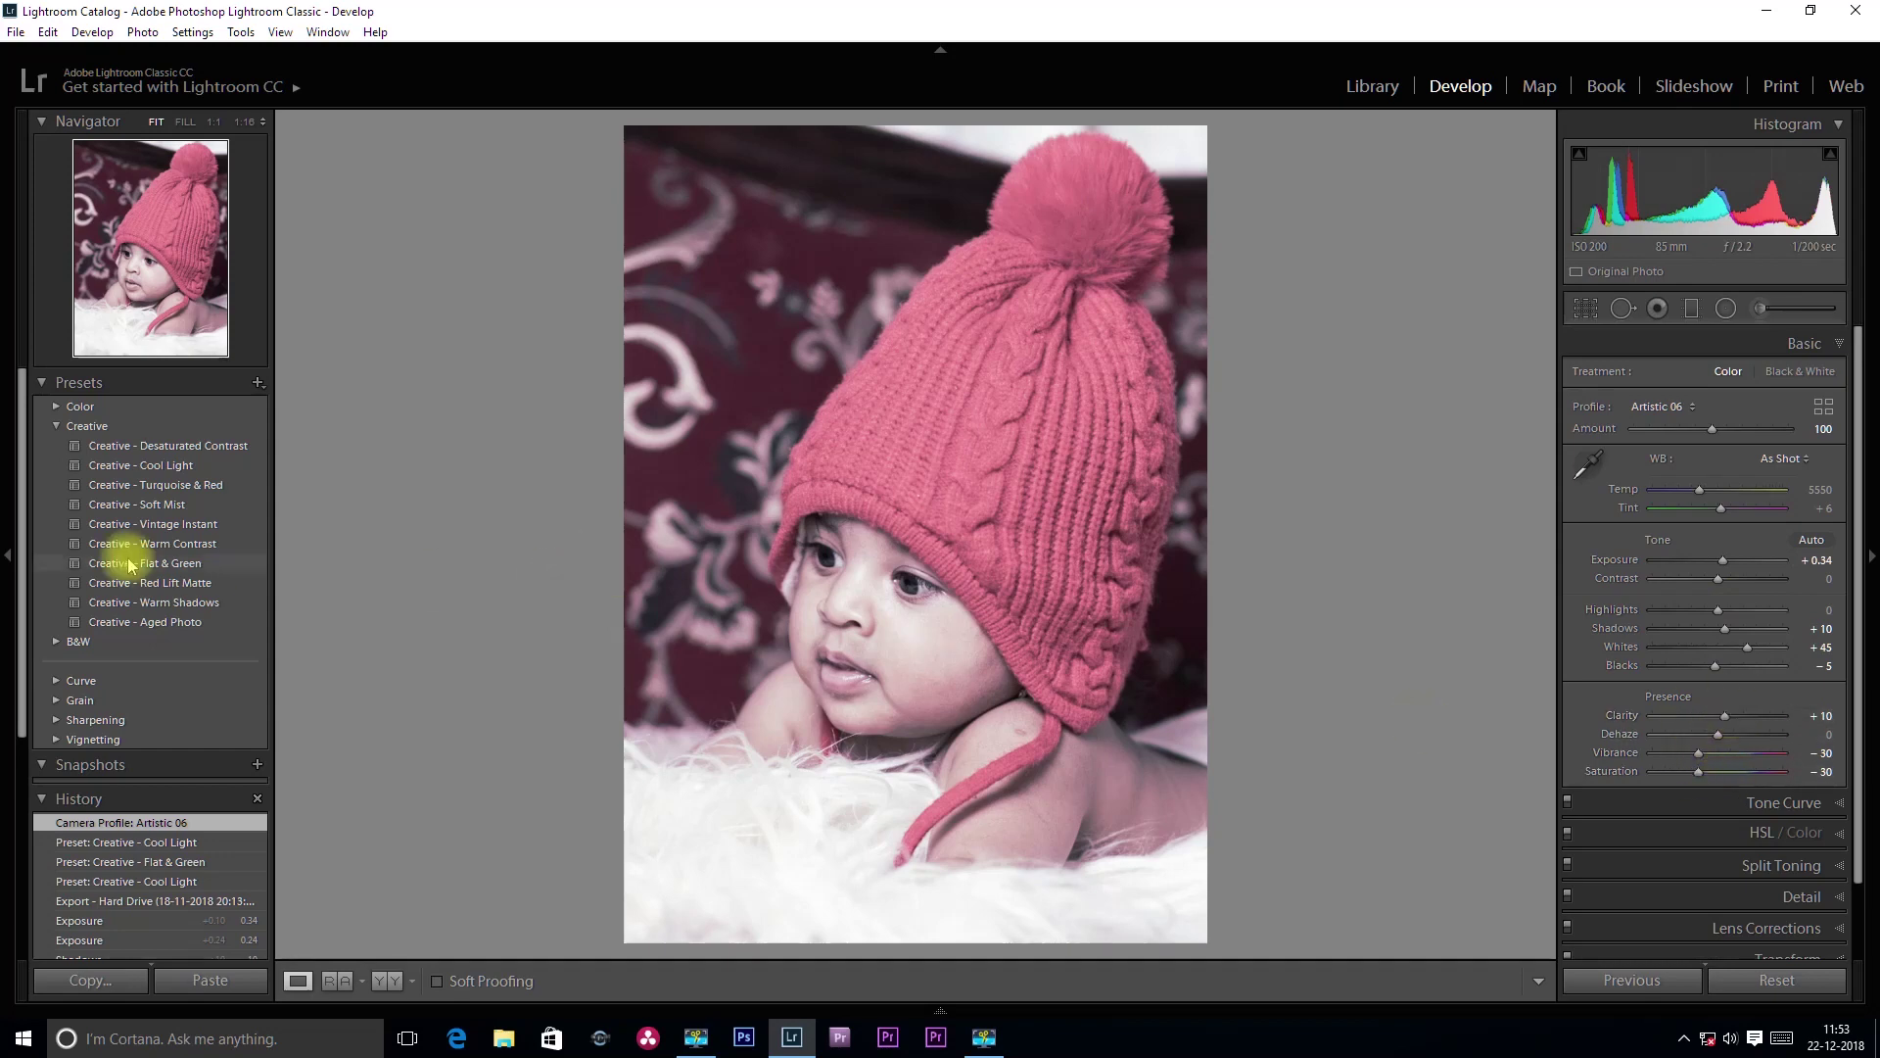
- Undo the Artistic 06 profile and the Creative - Cool Light and Flat & Green presets, returning to the photo's state before any creative preset
key("ctrl+z")
key("ctrl+z")
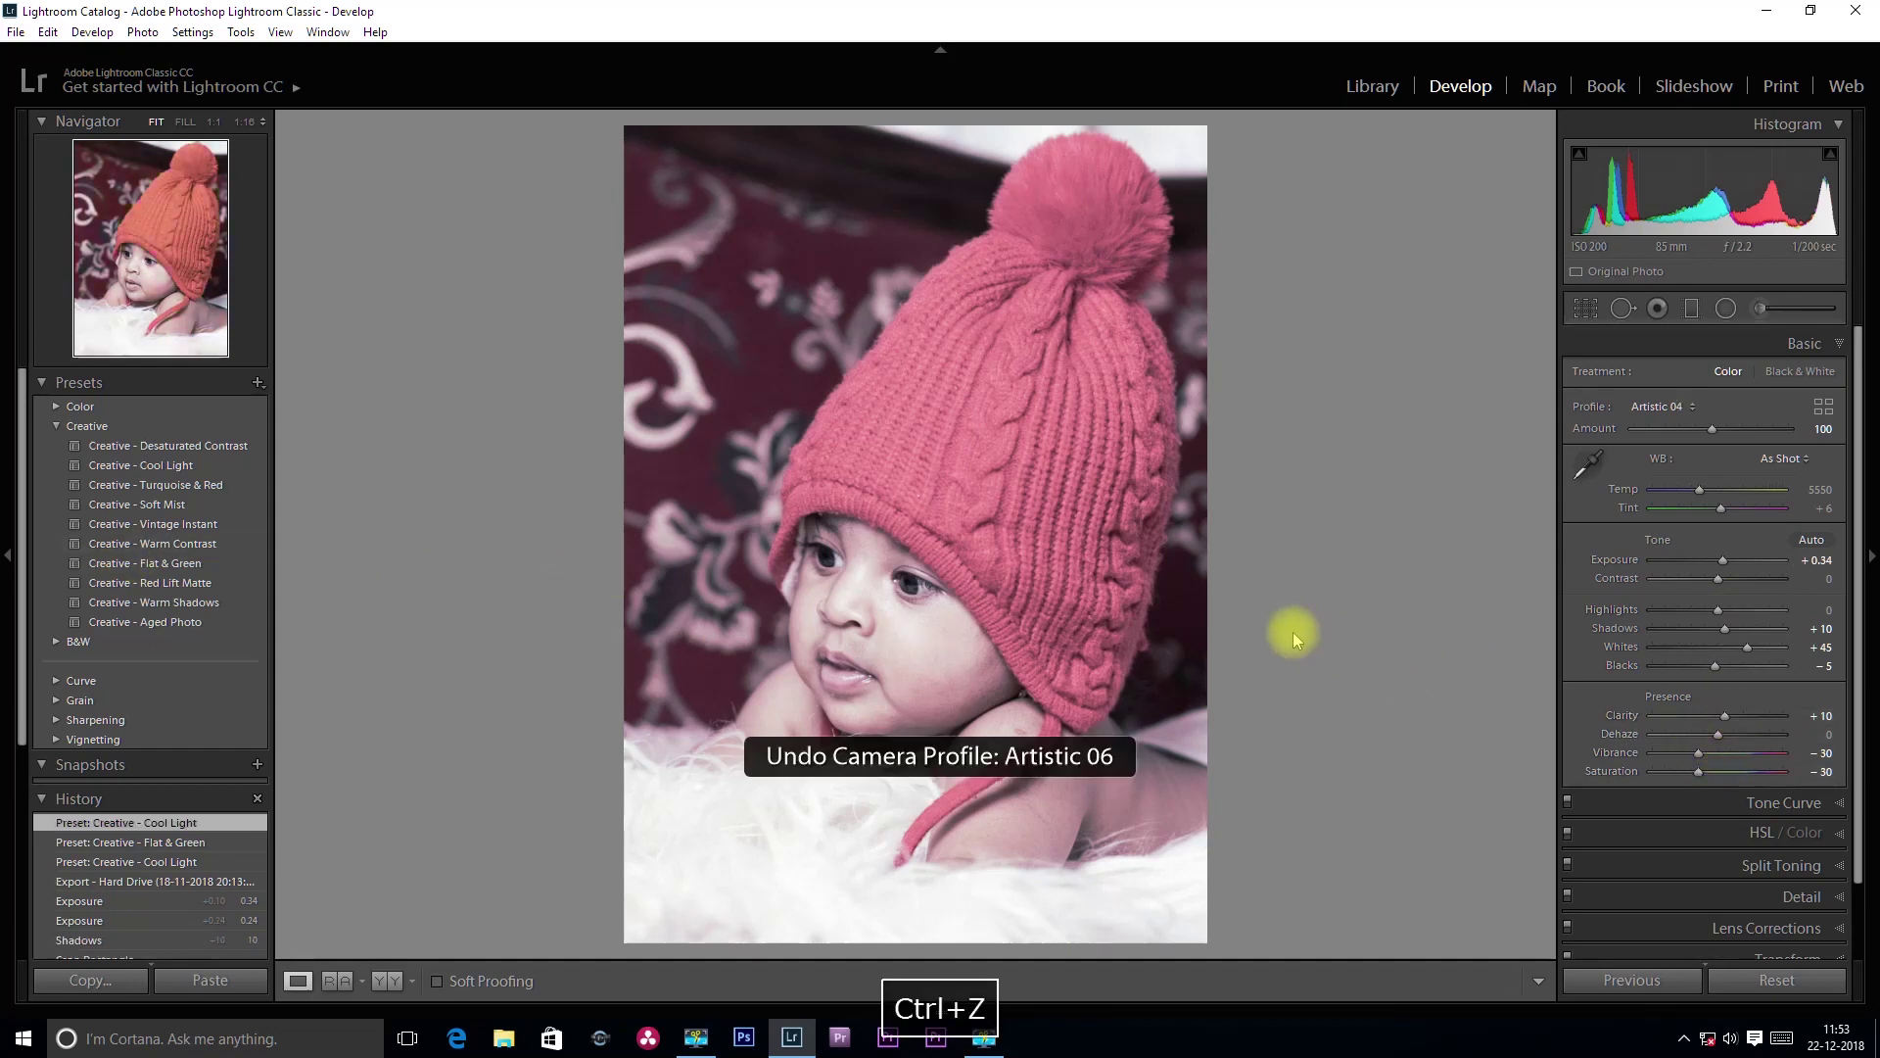
key("ctrl+z")
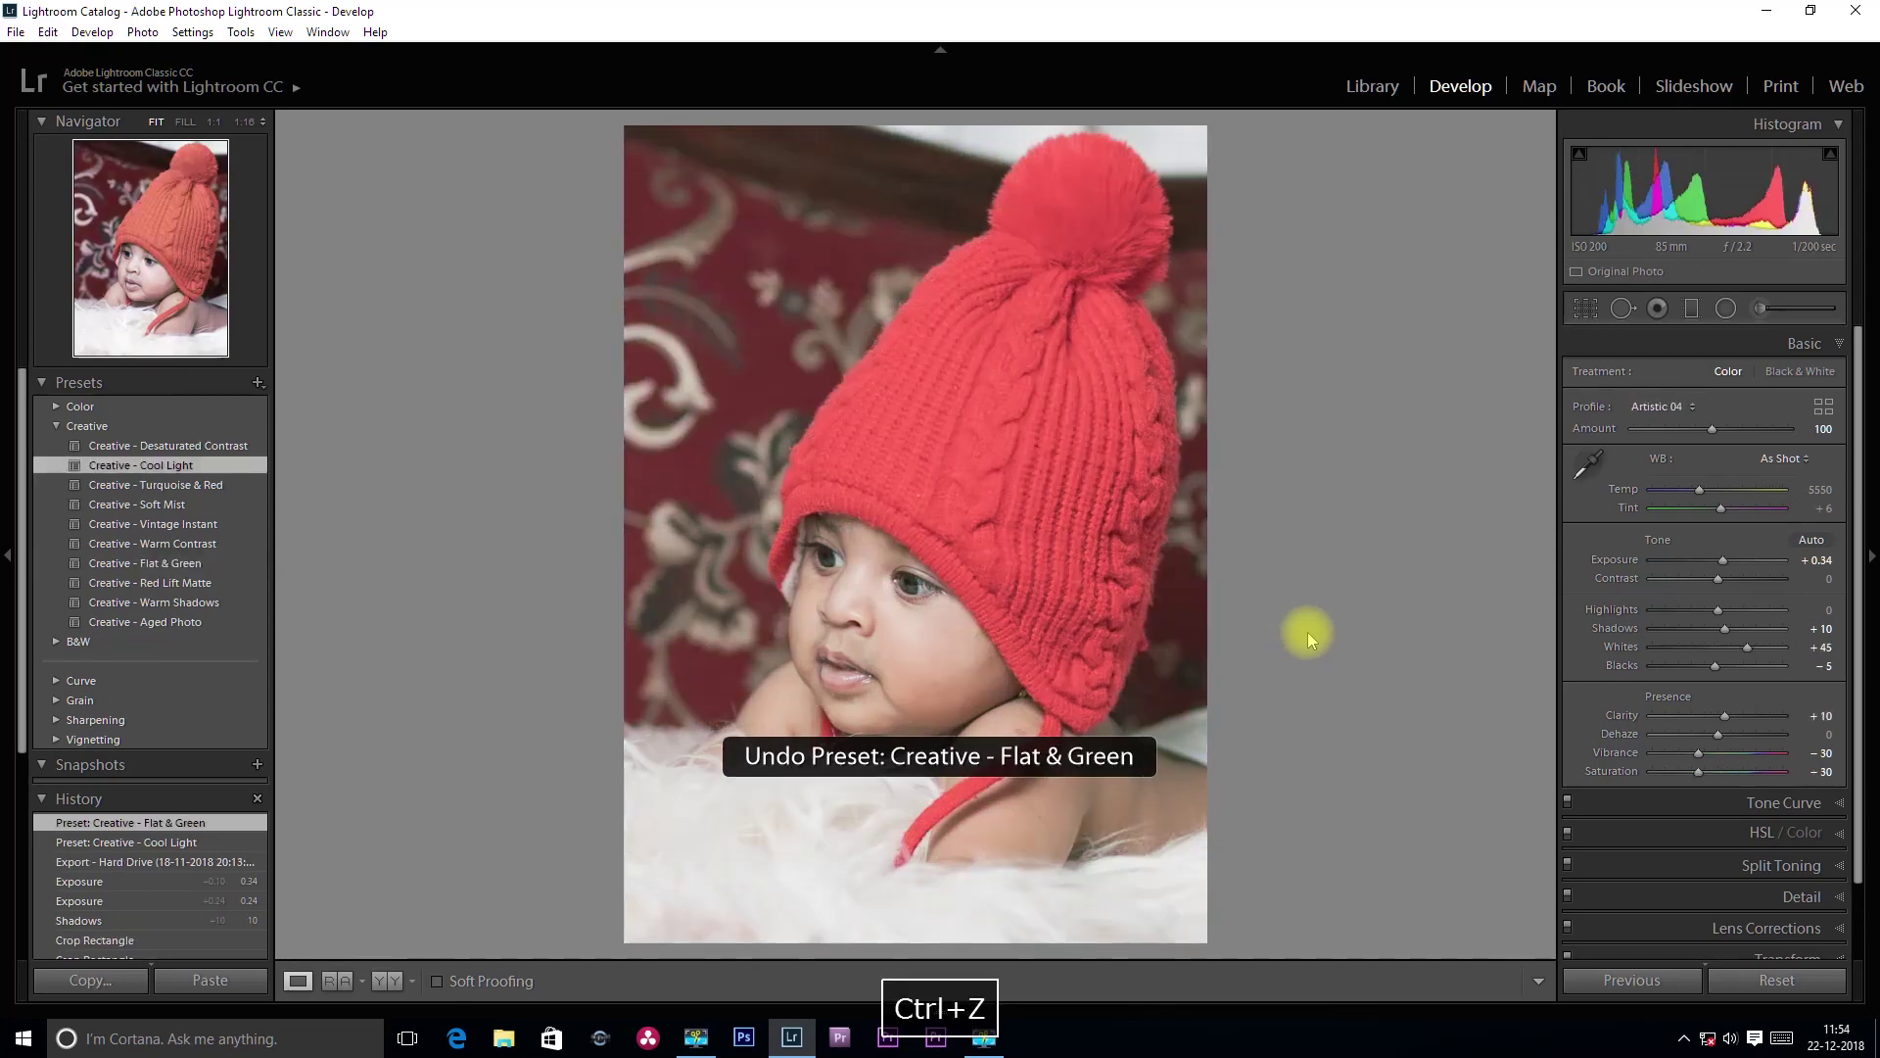
key("ctrl+z")
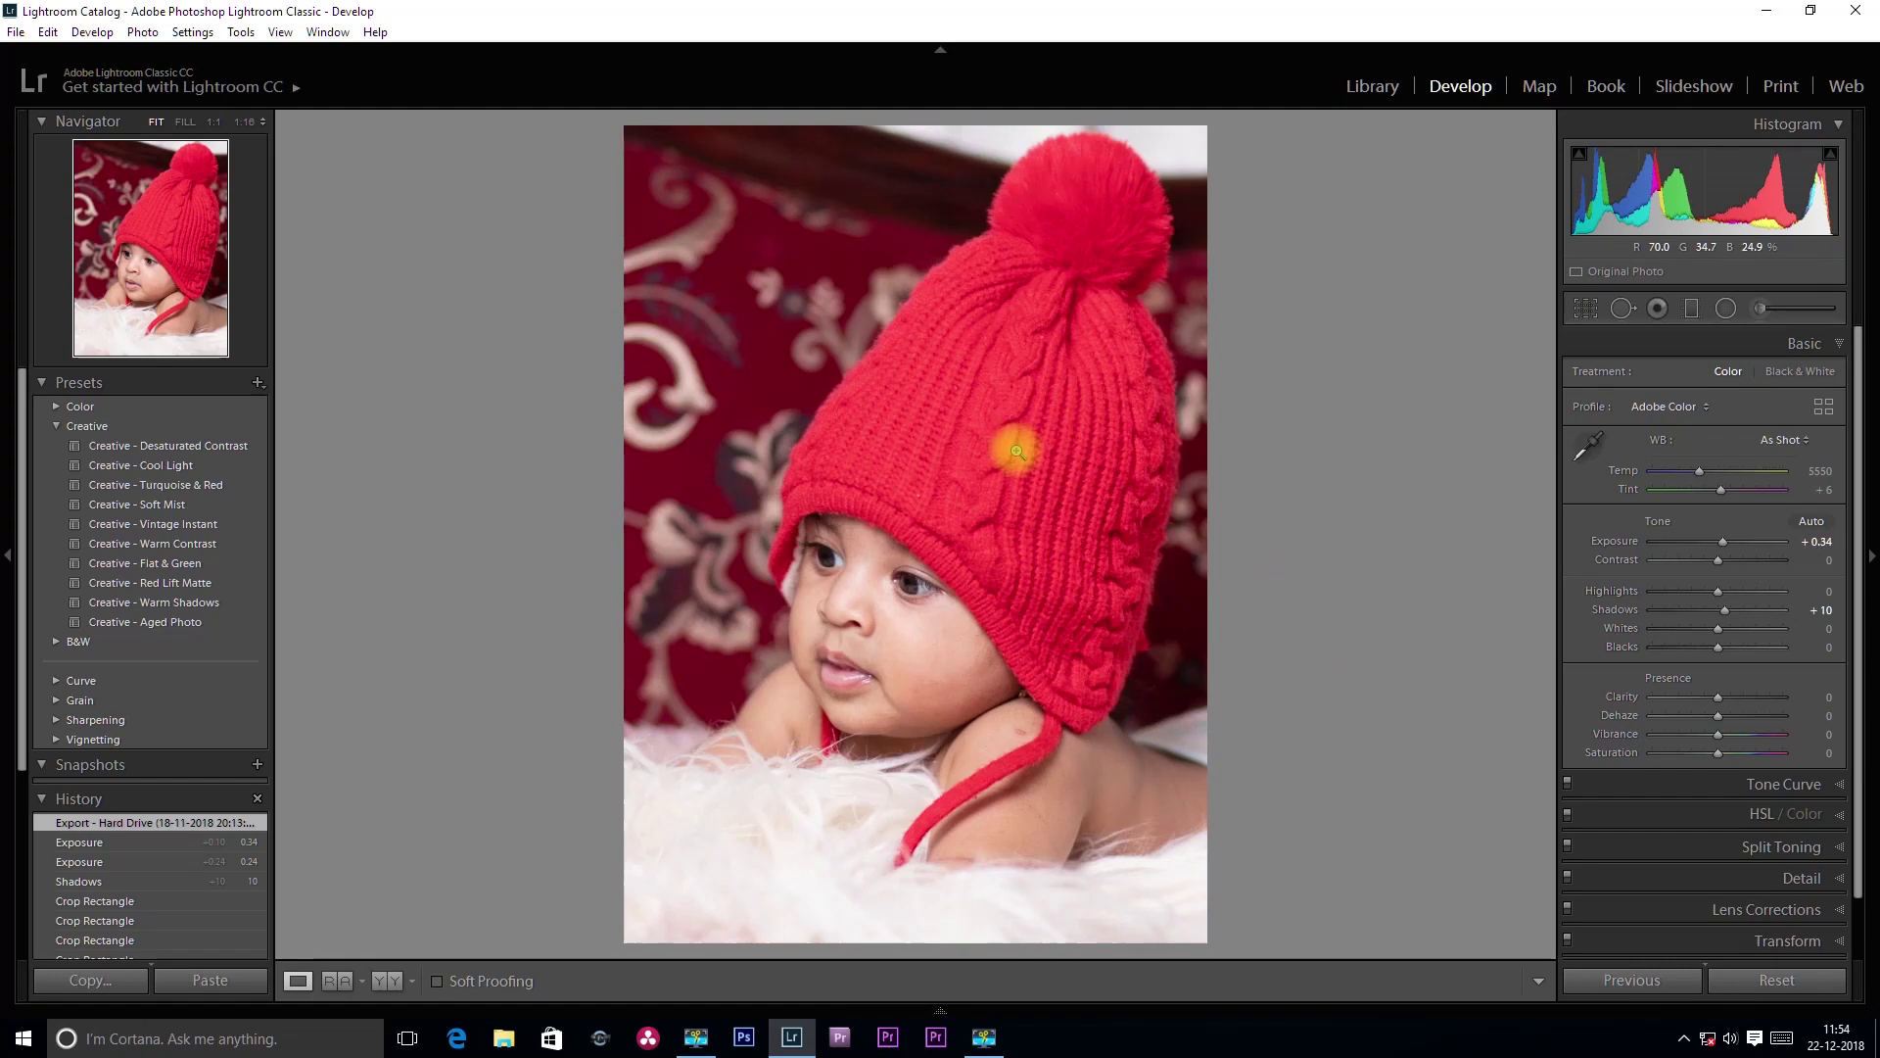
- Preview the Artistic profiles in the Profile Browser and apply Artistic 07 to the photo
left_click(1612, 404)
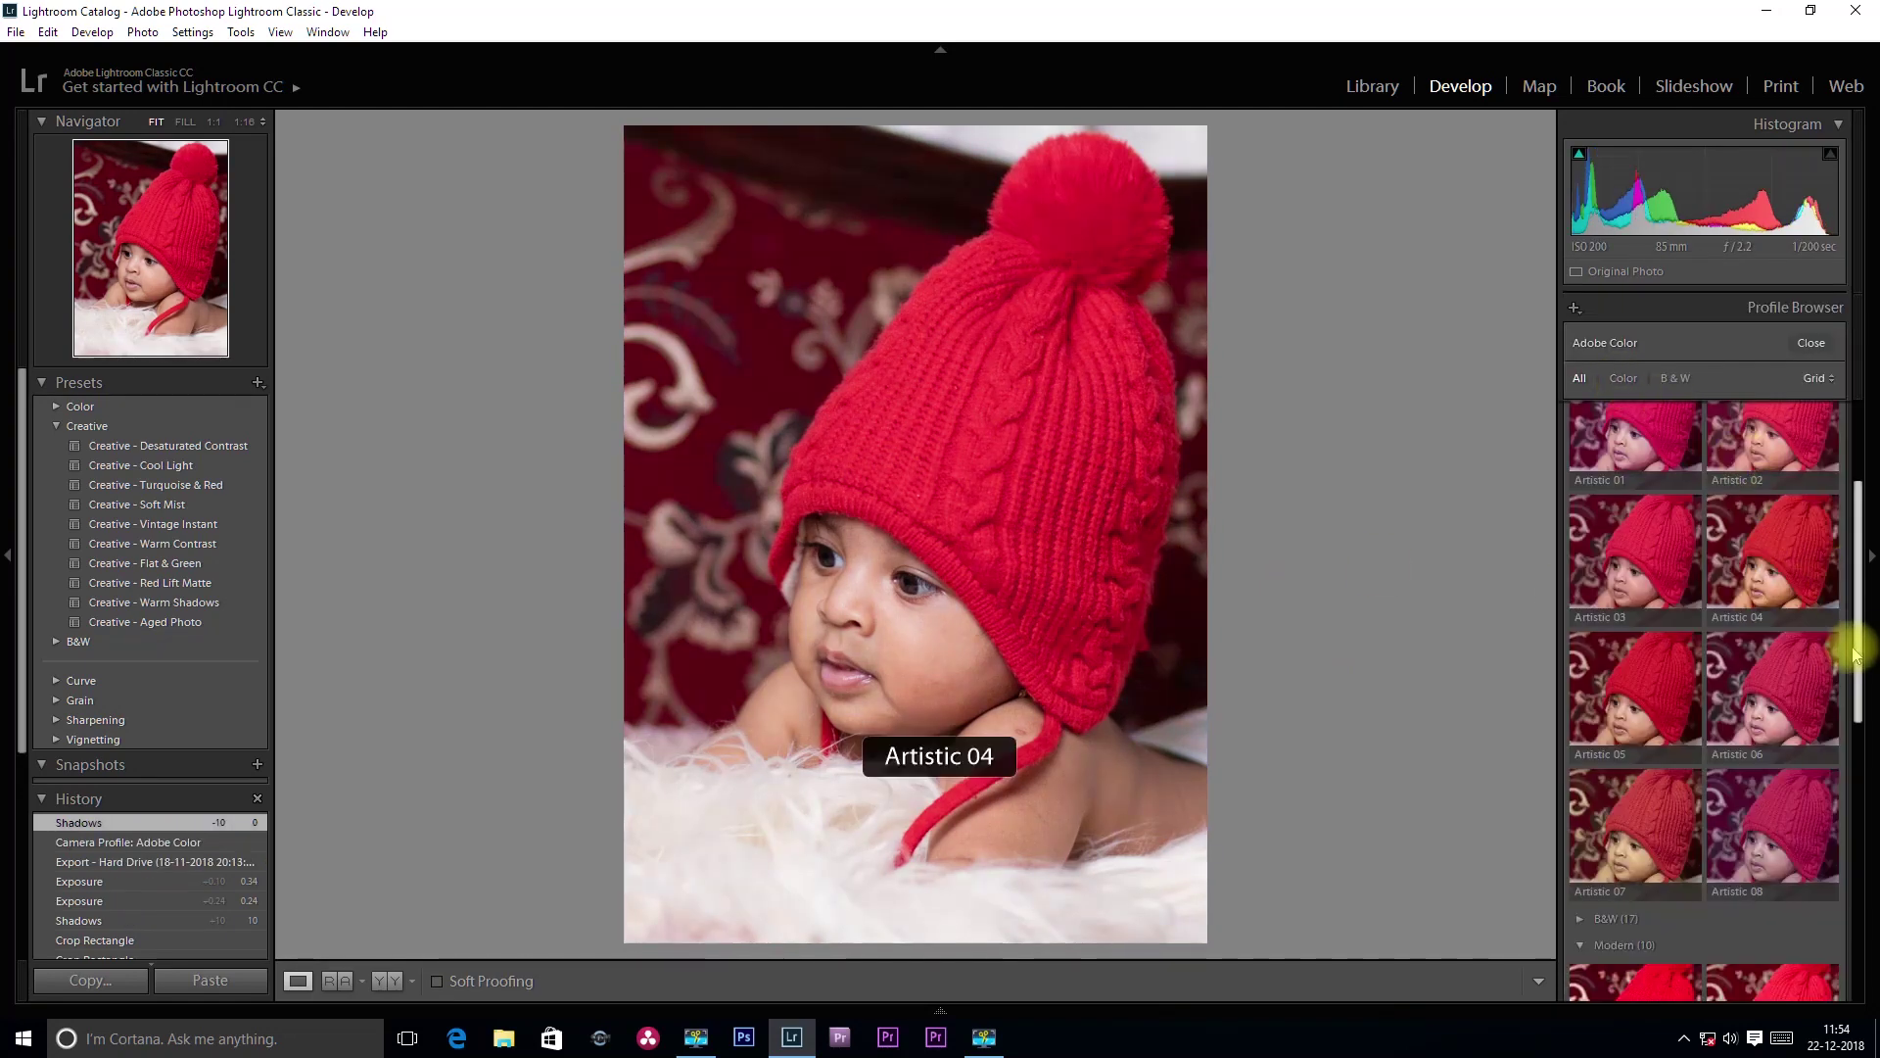
mouse_move(1633, 840)
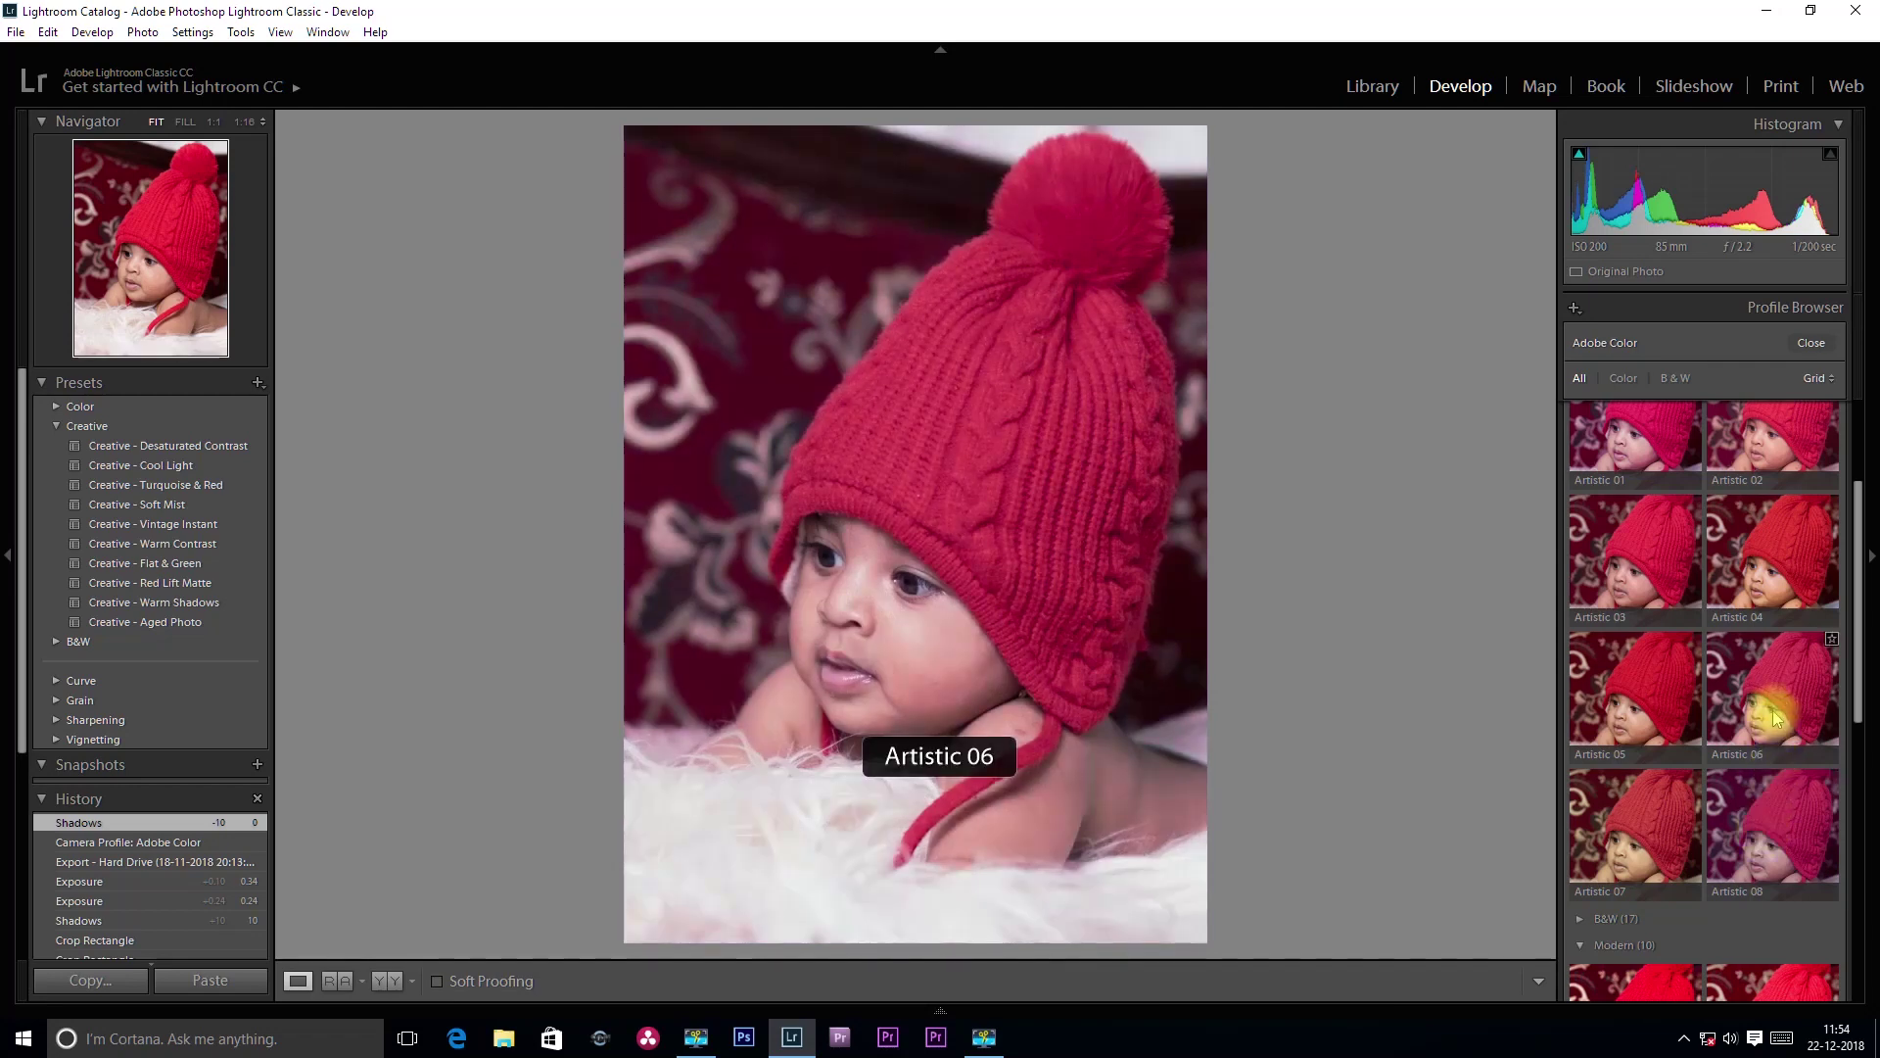
left_click(1641, 837)
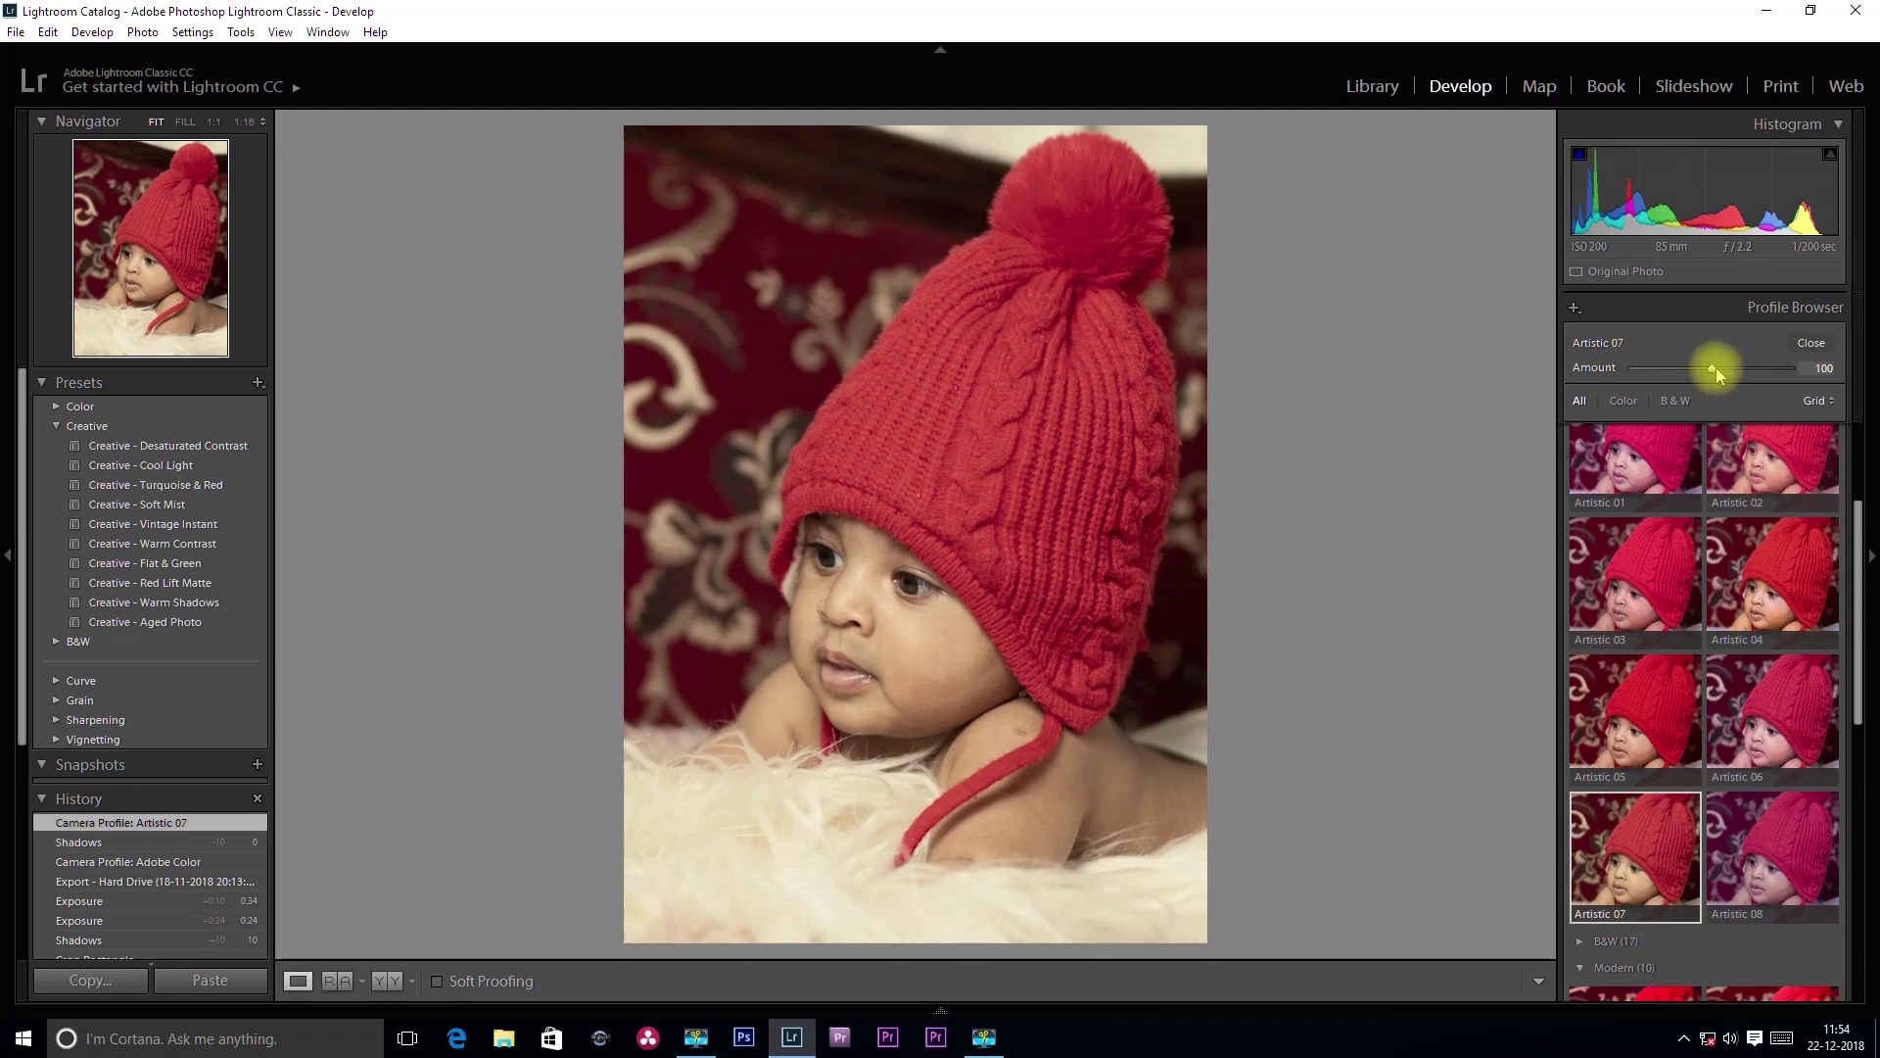
- Try Artistic 07 profile amounts of 200 and 35, set the amount to 113, and compare the photo before and after side by side
left_click_drag(1713, 367, 1796, 368)
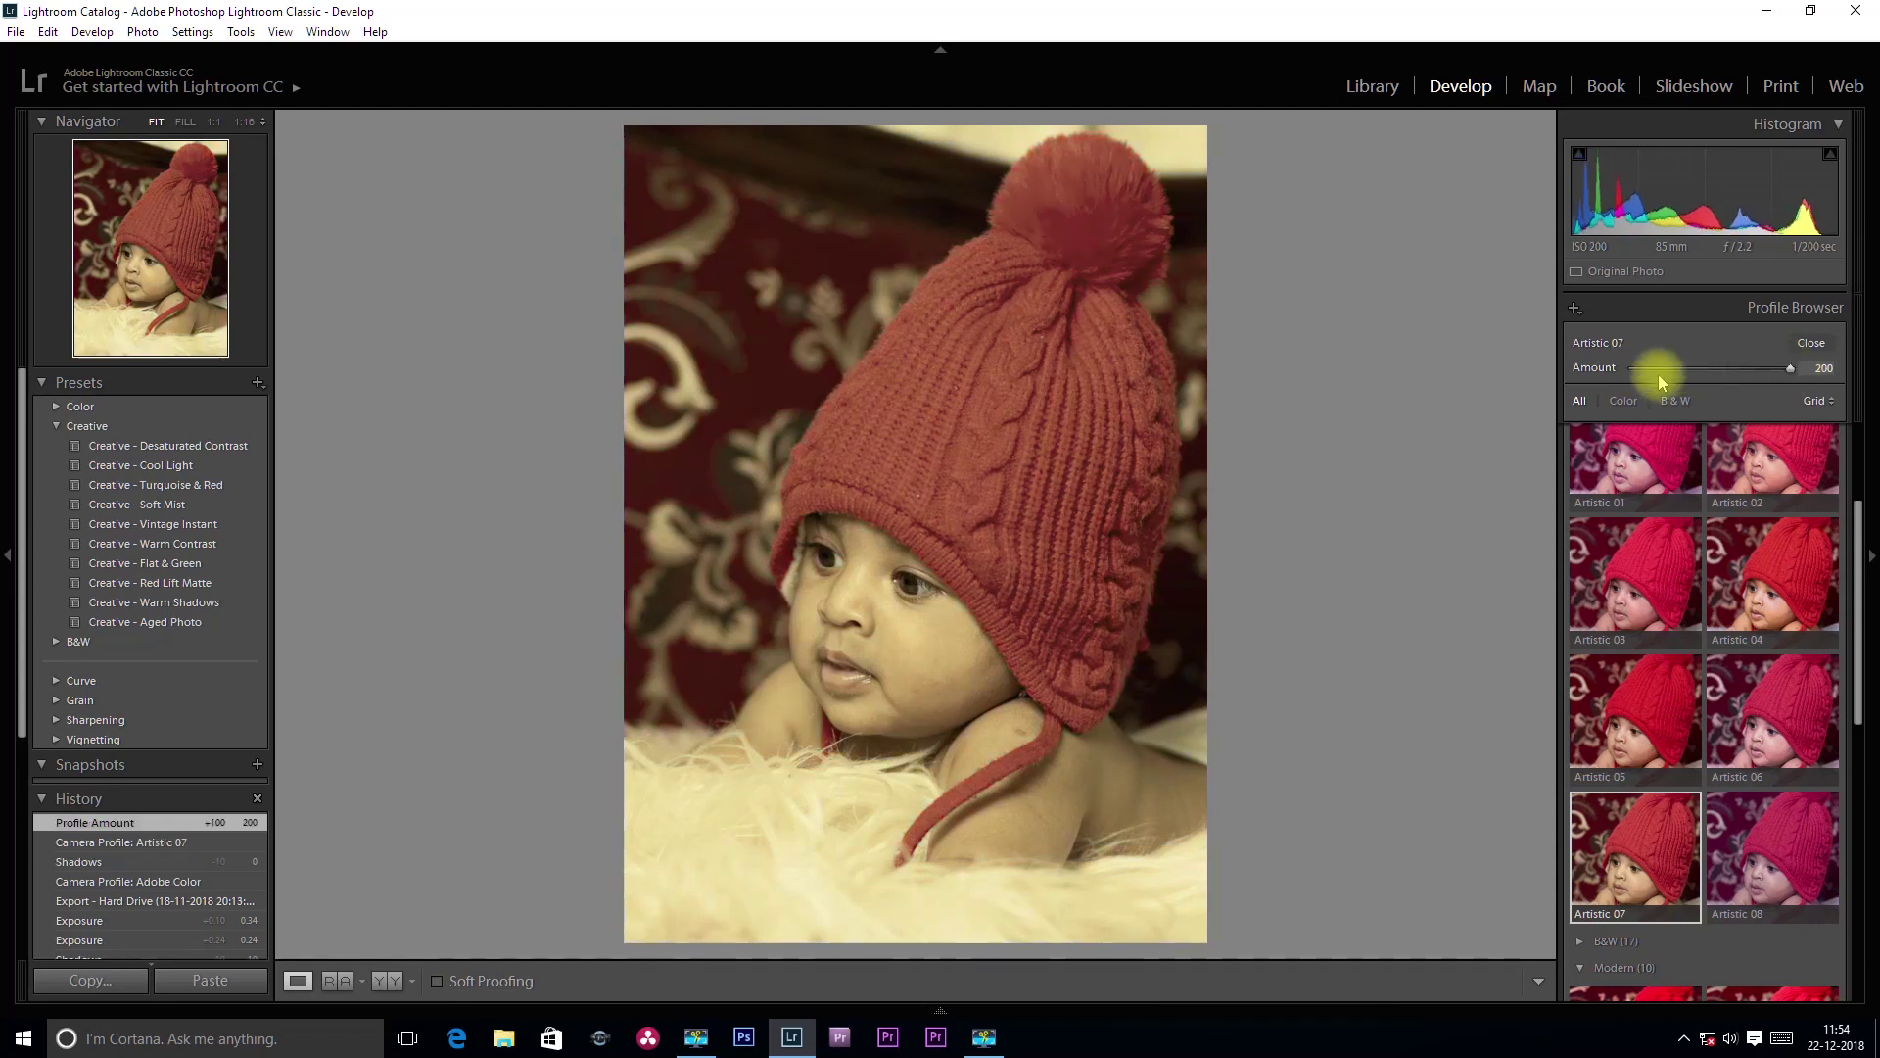
left_click(1659, 370)
left_click_drag(1663, 370, 1723, 367)
left_click(1812, 342)
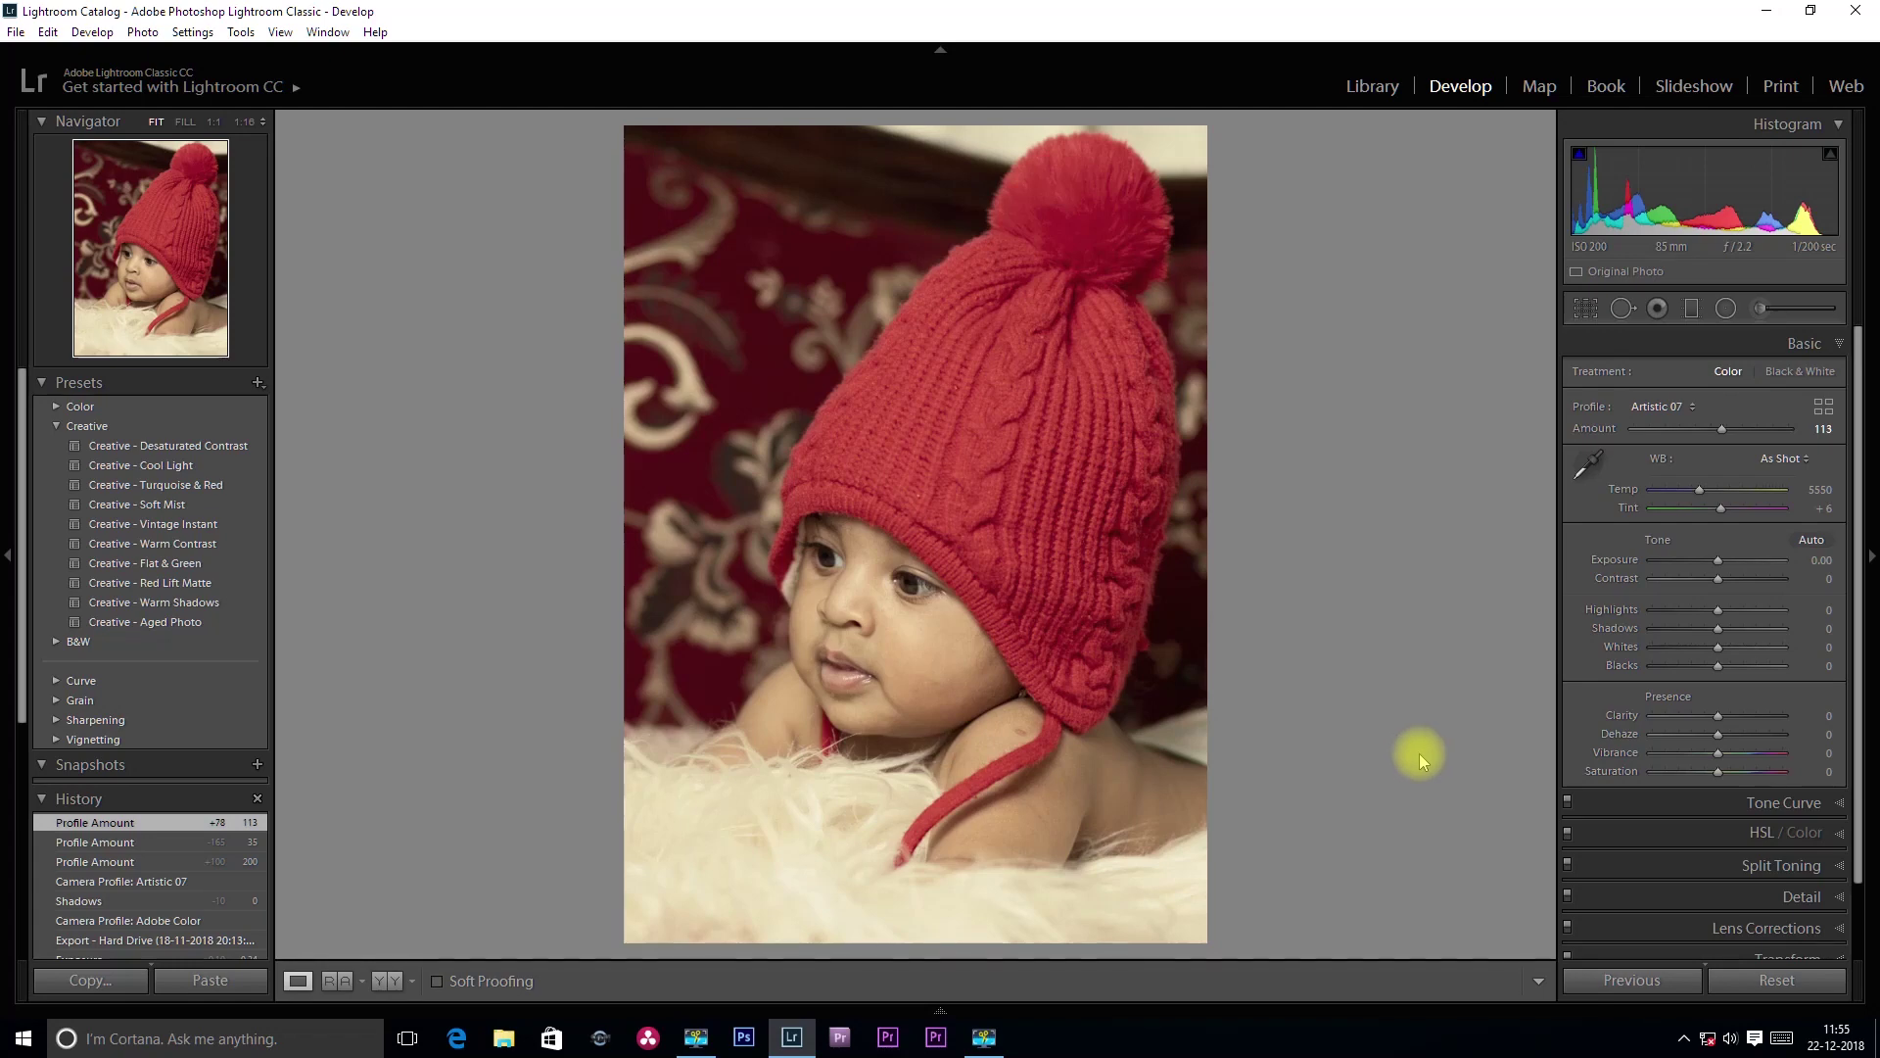
key("y")
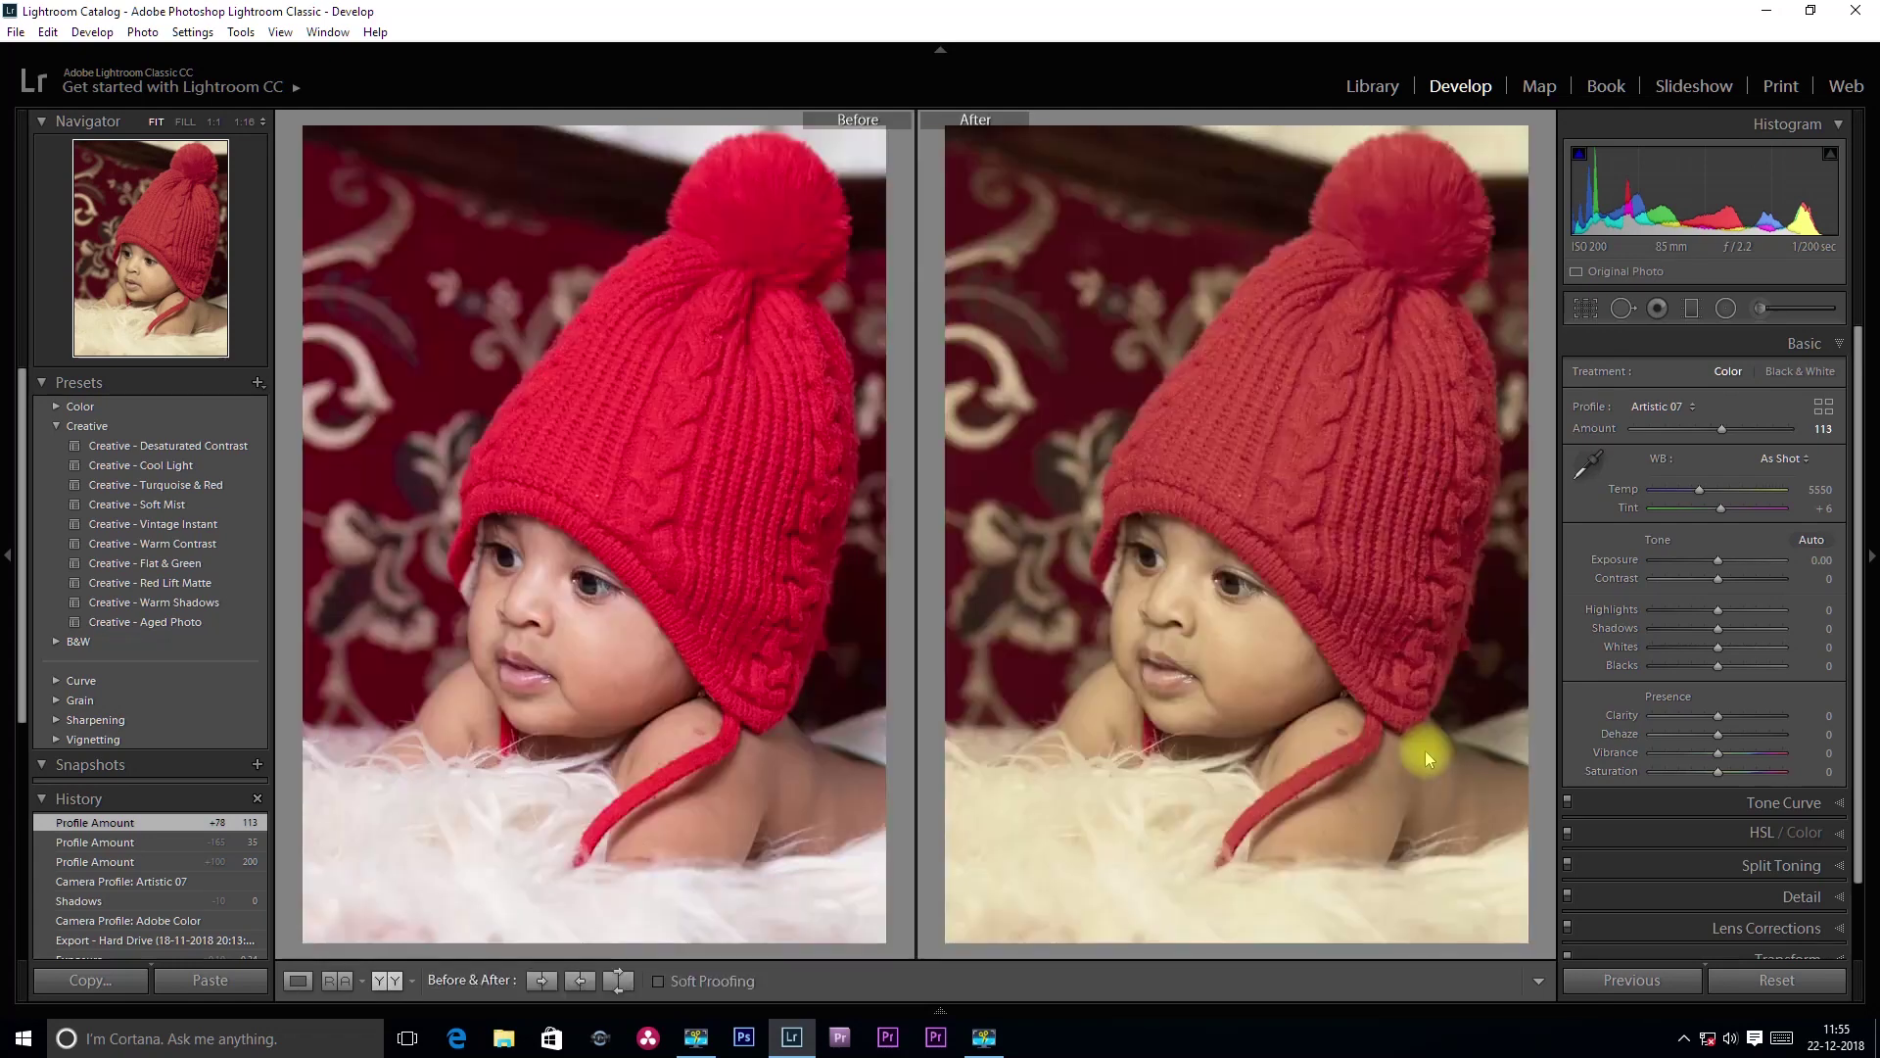